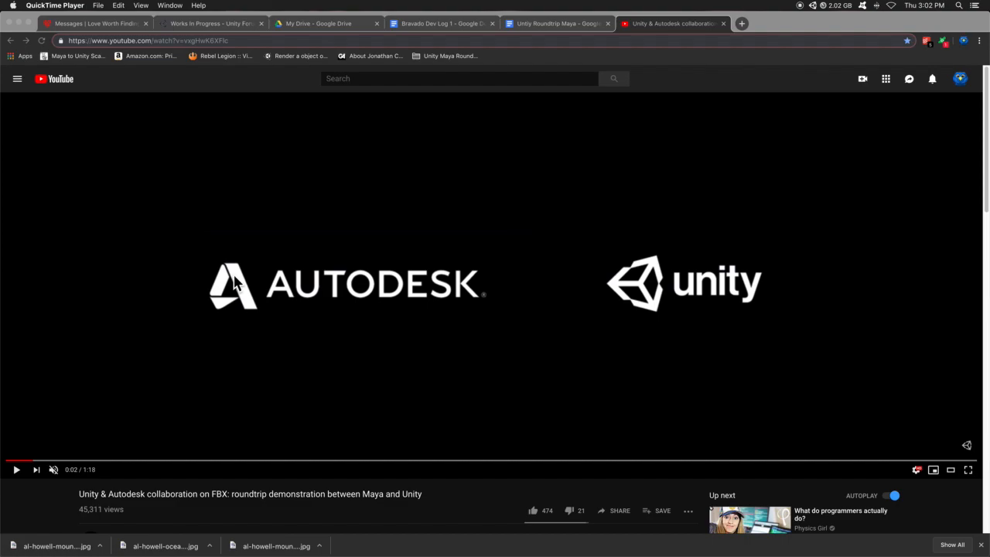
Play the Unity and Autodesk FBX roundtrip demonstration video, pause it at the export and result scenes, and return to its export section.
scroll(234, 283, "down", 1)
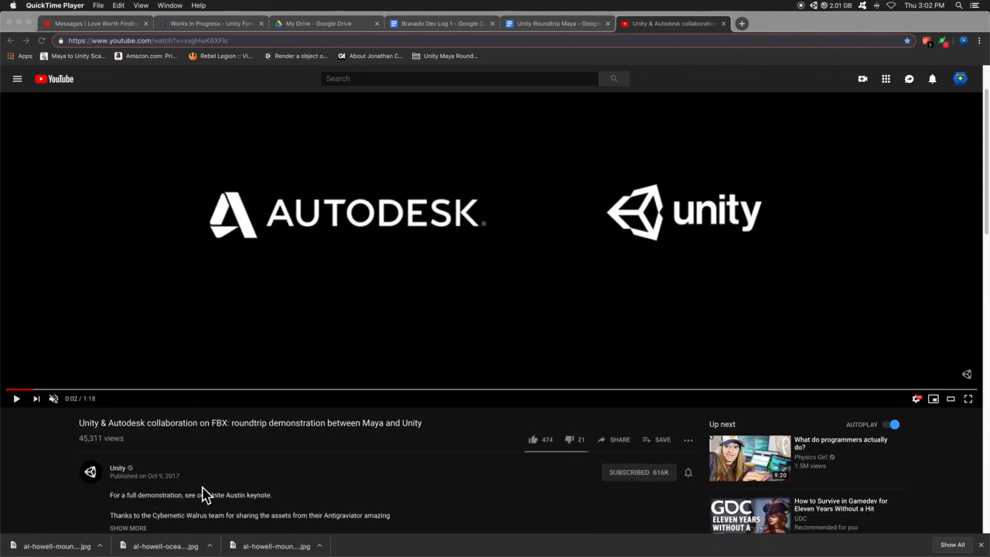
scroll(266, 312, "up", 1)
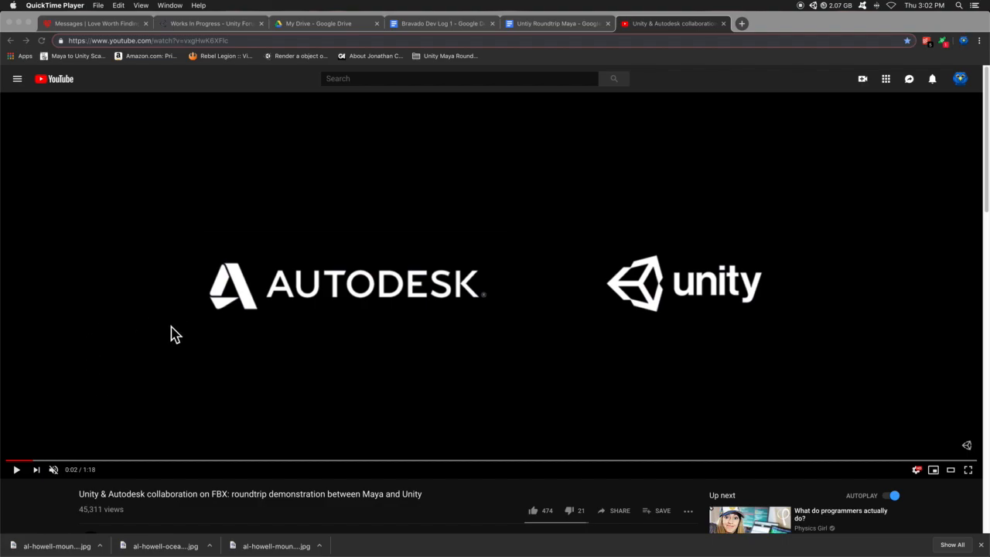
left_click(20, 481)
left_click(20, 478)
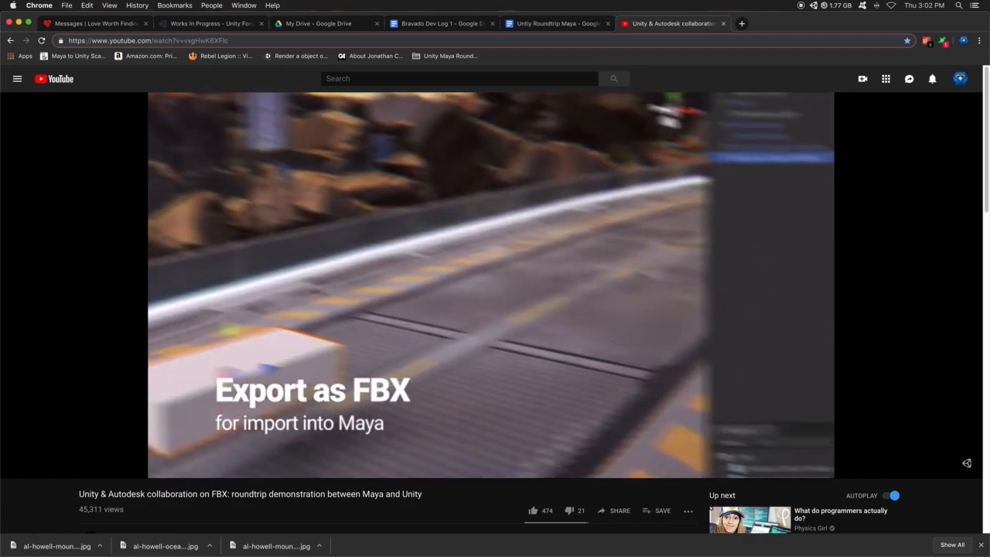
left_click(16, 470)
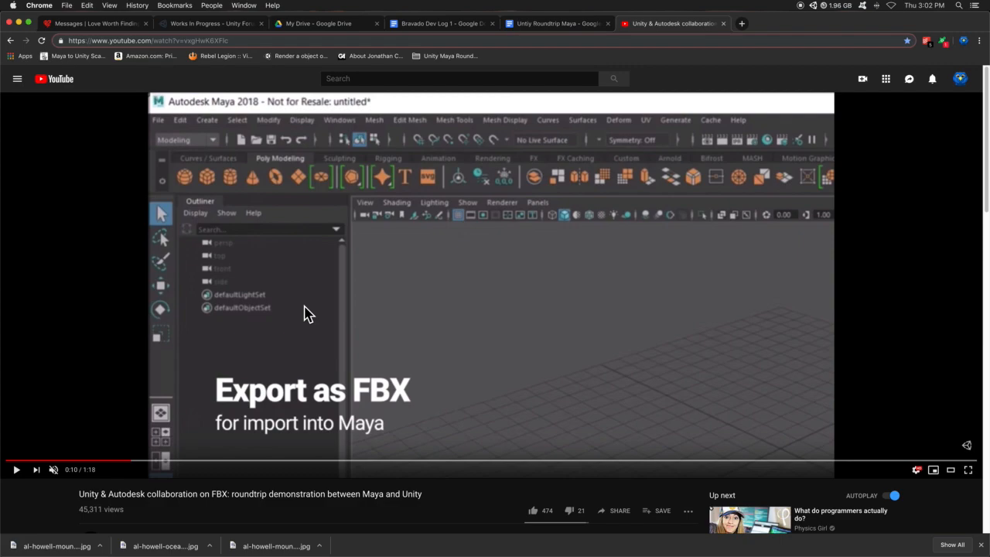
left_click(19, 476)
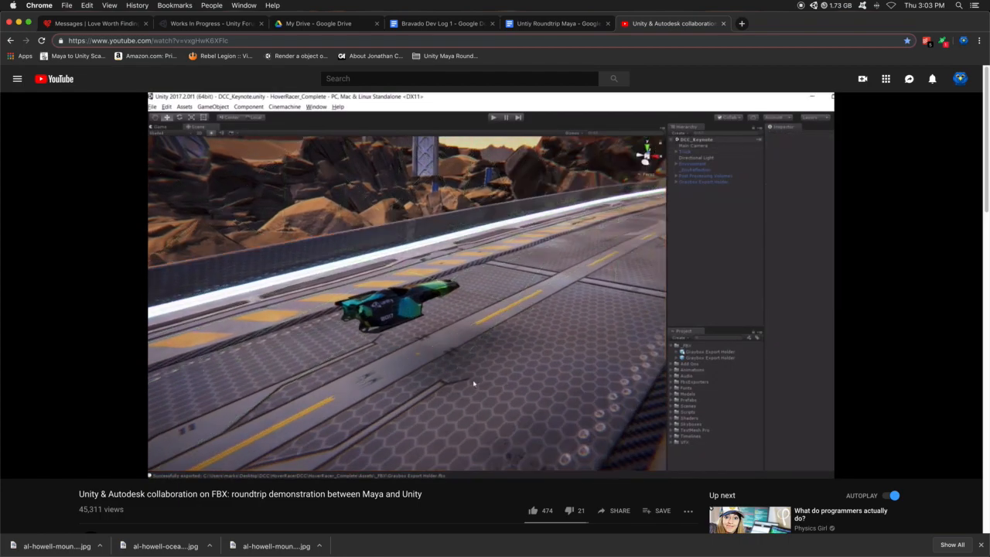
left_click(17, 470)
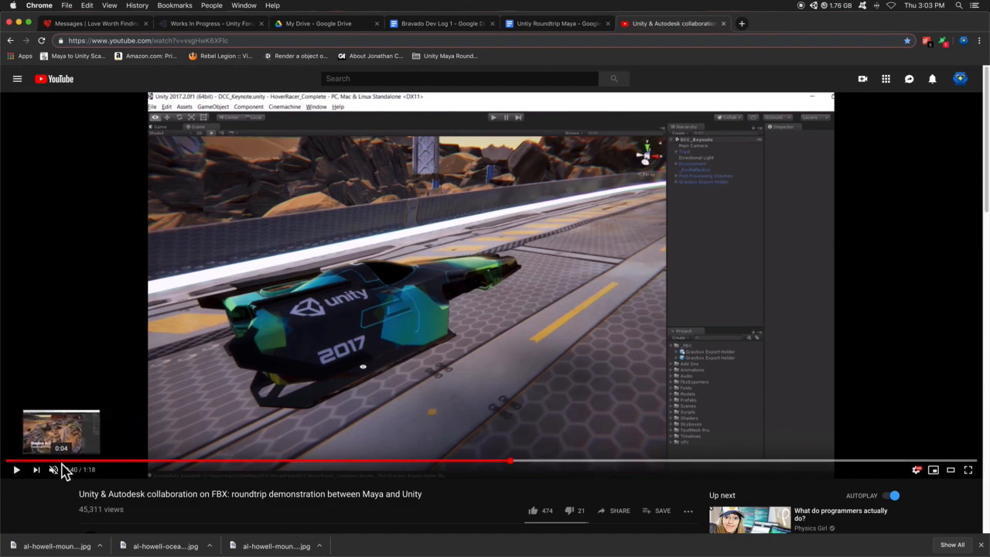
left_click(105, 470)
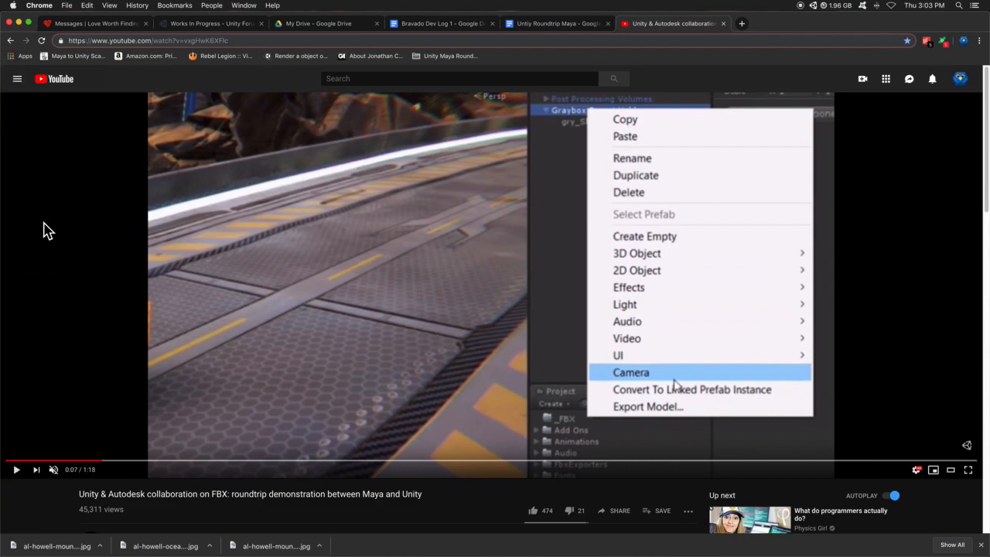
Switch to Unity and open the Package Manager.
mouse_move(6, 224)
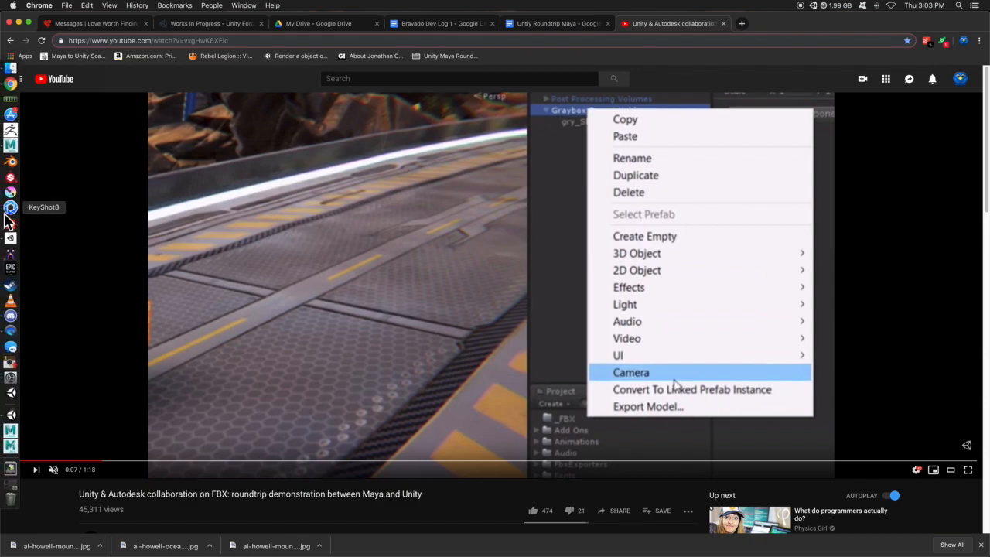
left_click(10, 415)
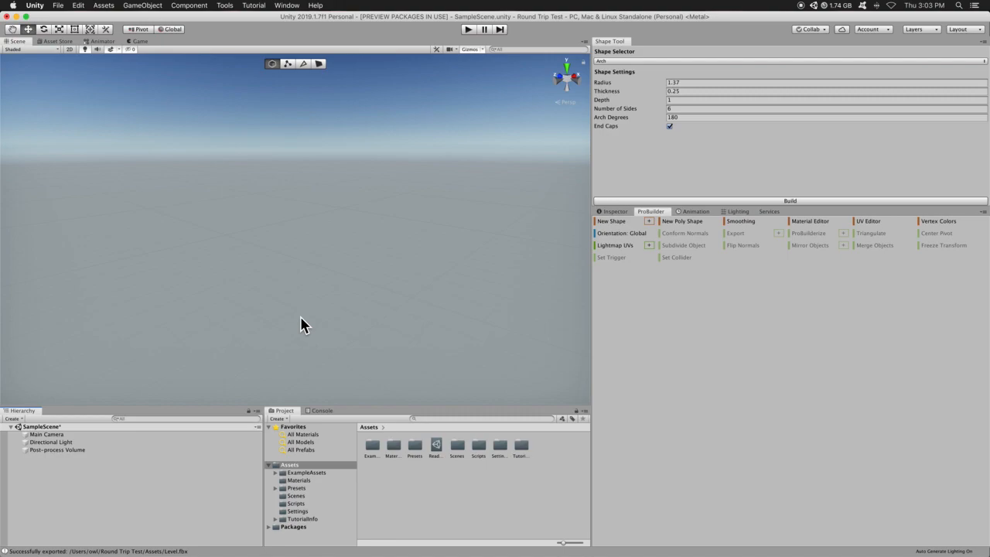
left_click(287, 6)
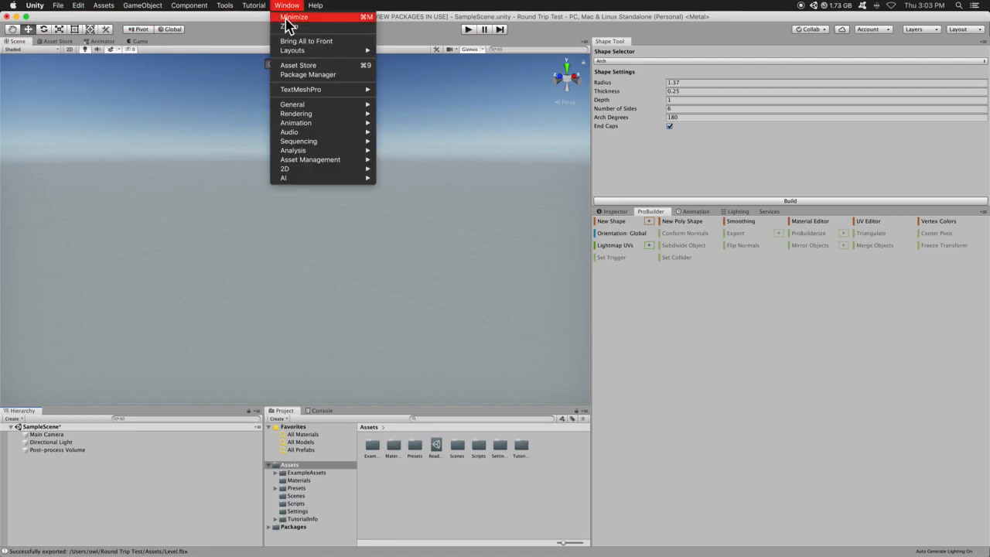
mouse_move(339, 136)
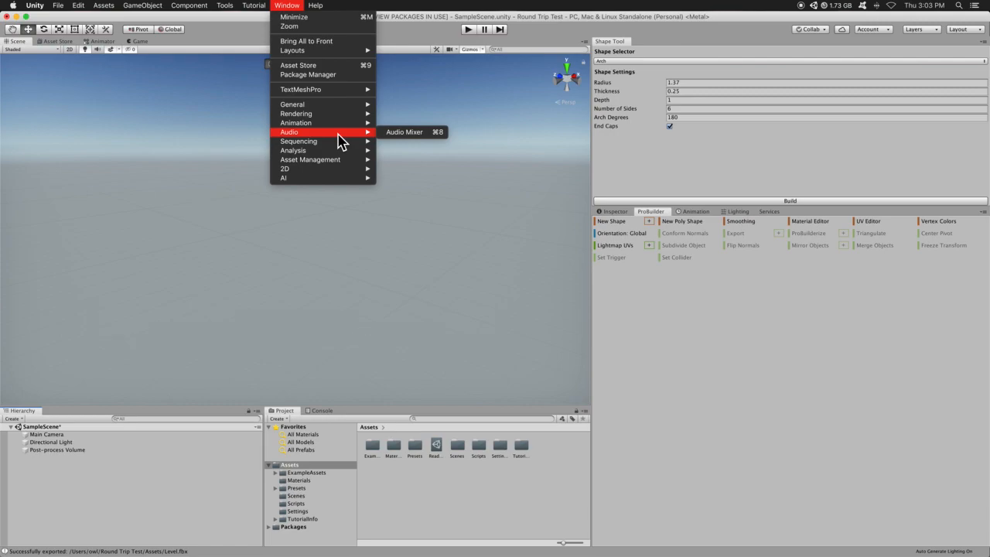
left_click(328, 76)
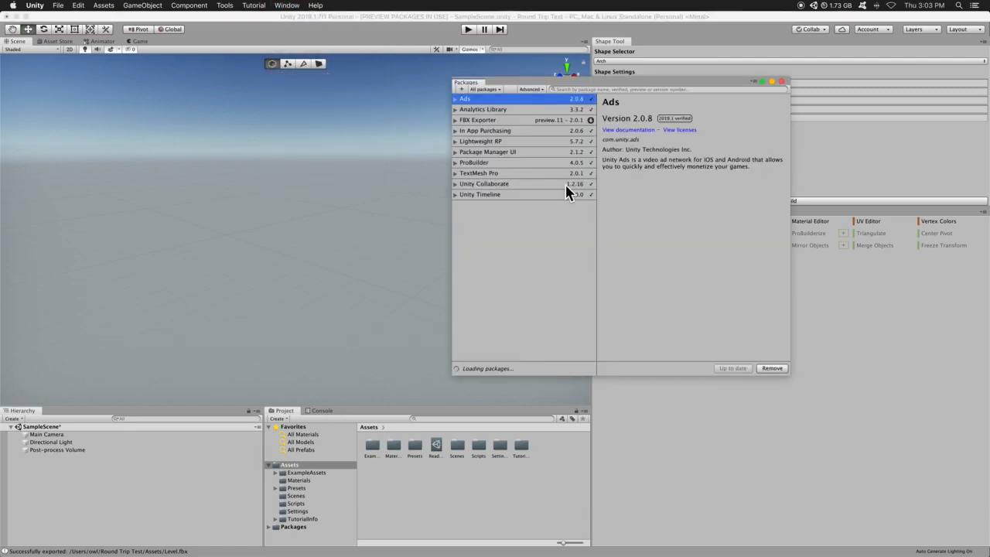
Examine the FBX Exporter package's details in the full package list with preview packages shown, and close the Package Manager.
left_click(498, 89)
left_click(532, 90)
left_click(534, 90)
left_click(547, 114)
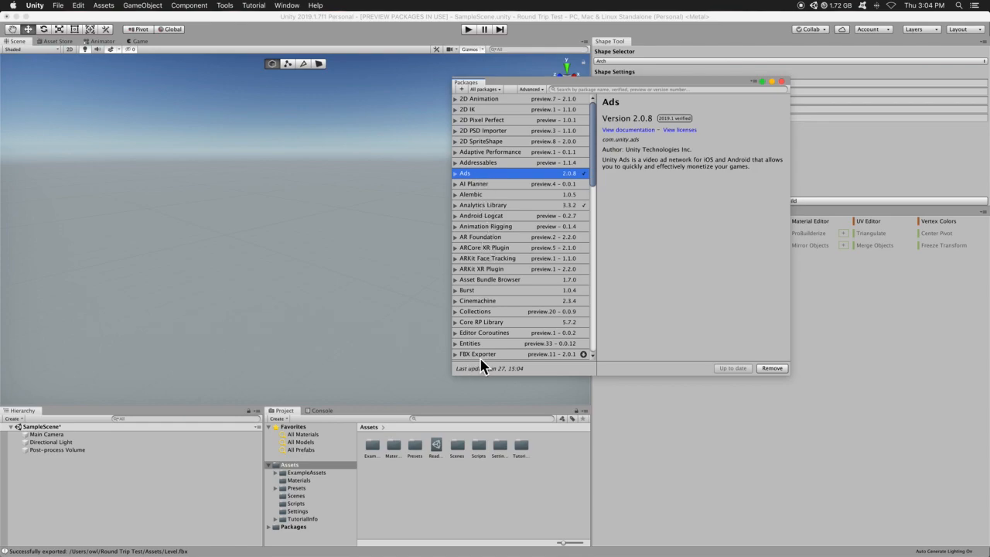
left_click(509, 355)
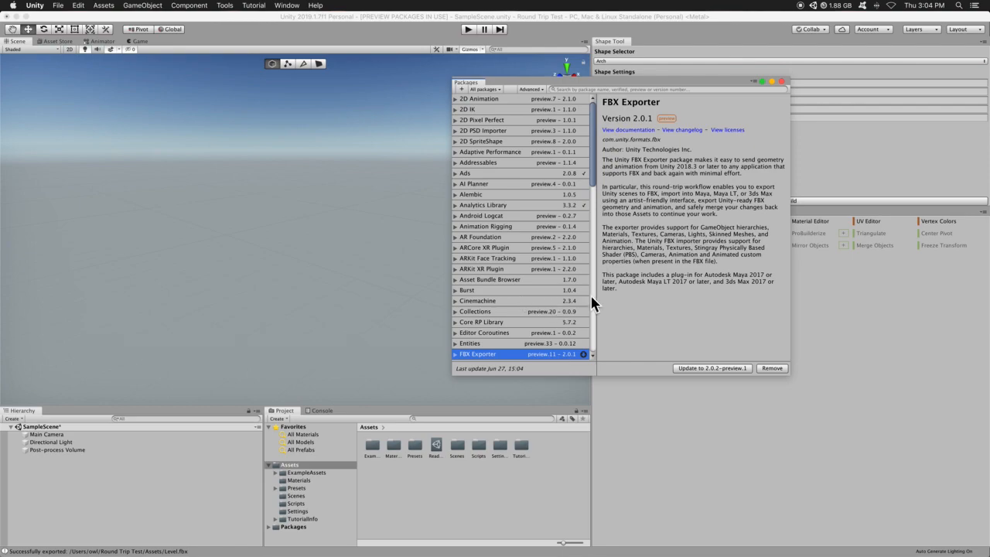
left_click(782, 81)
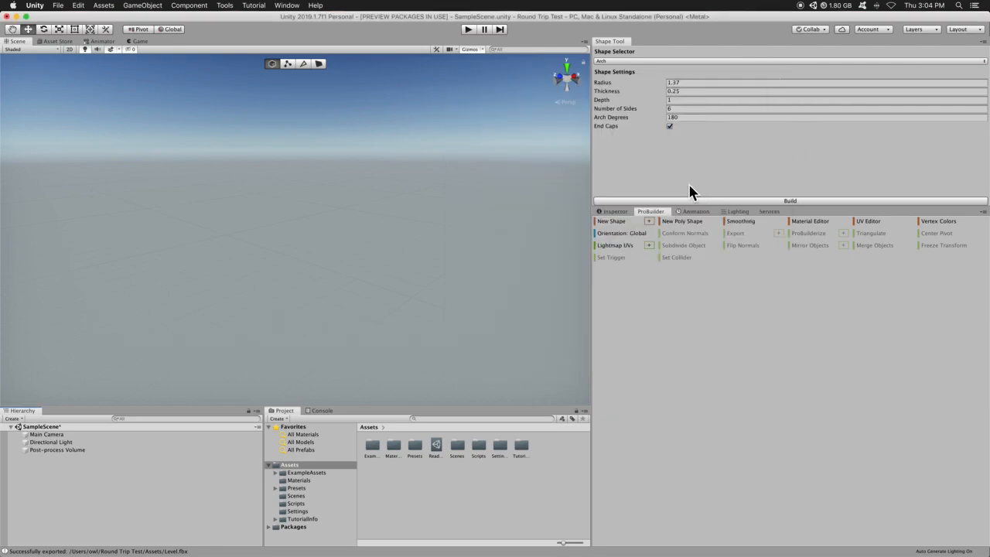
right_click(153, 476)
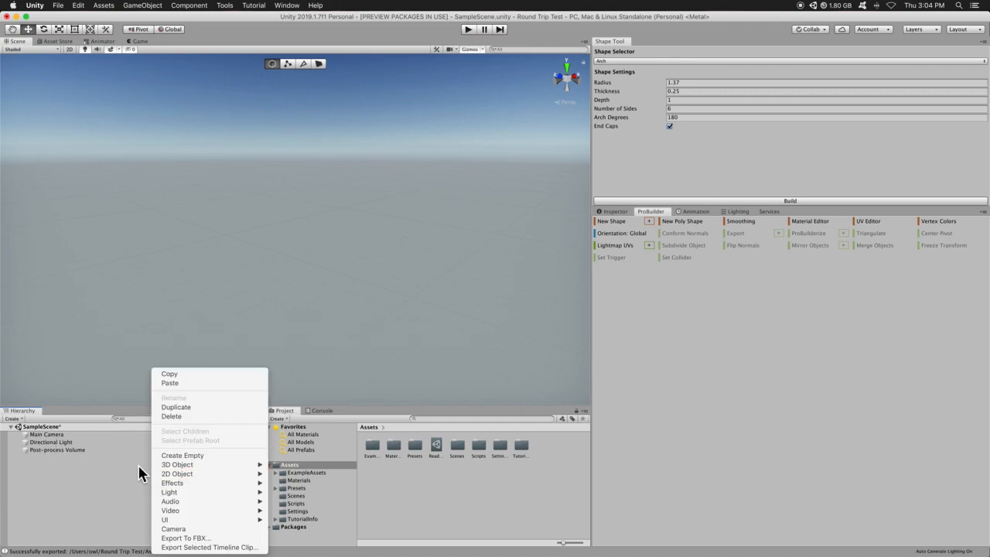
left_click(214, 540)
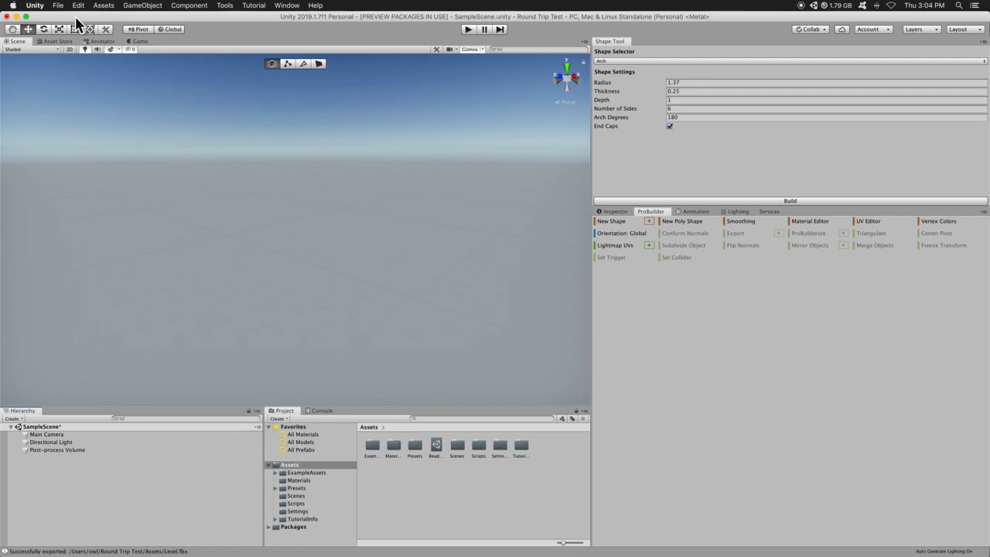
mouse_move(5, 87)
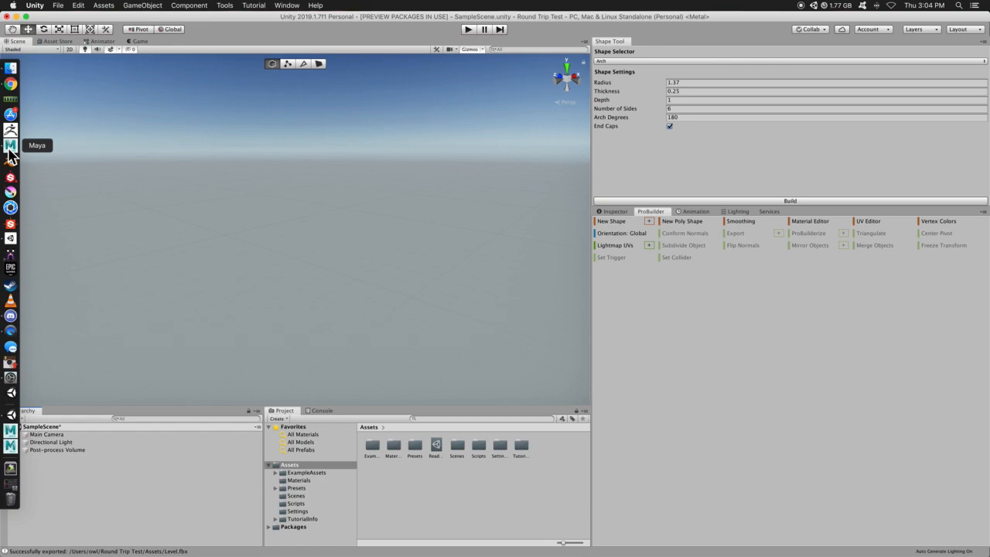
Open the Fbx Export project settings and choose Maya 2018 as the integration's 3D application.
left_click(80, 6)
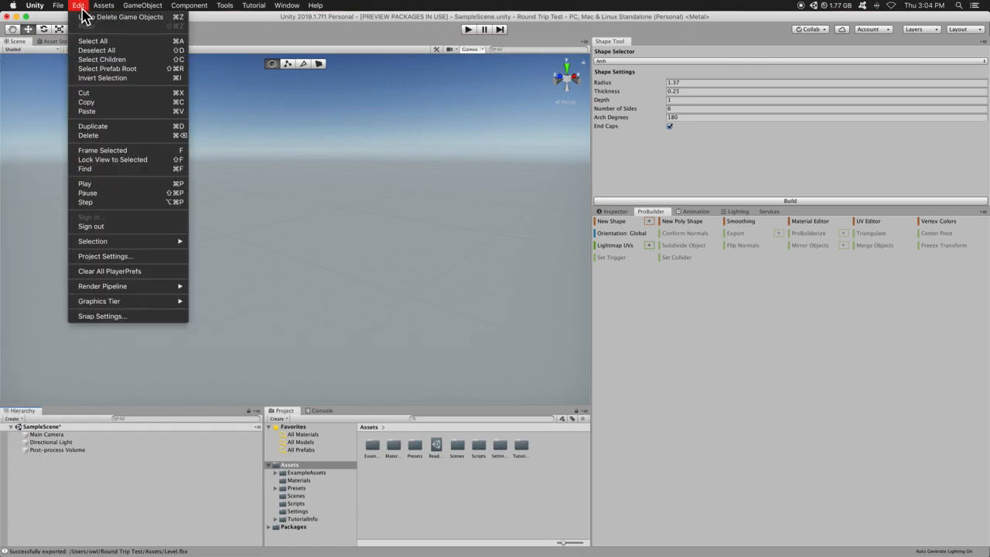
left_click(147, 258)
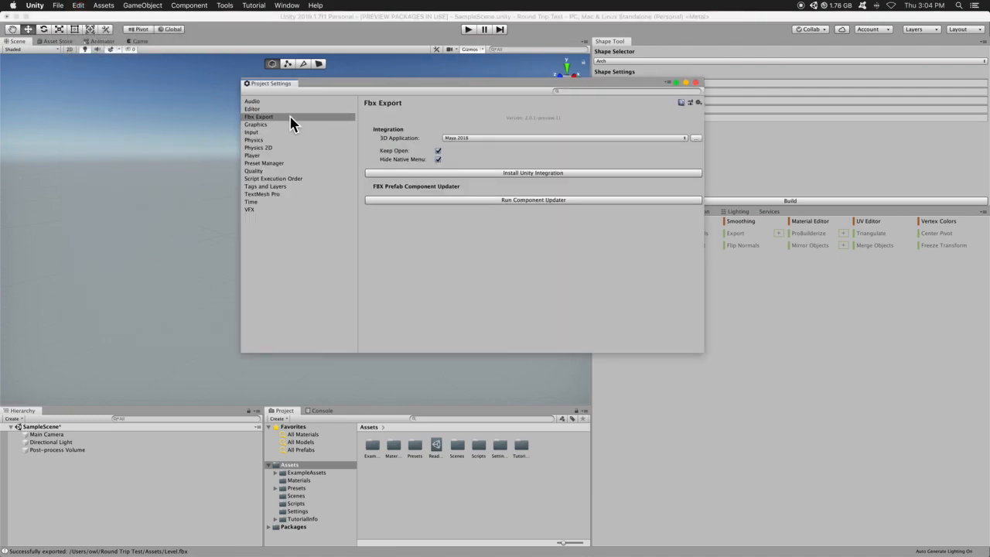
left_click(481, 139)
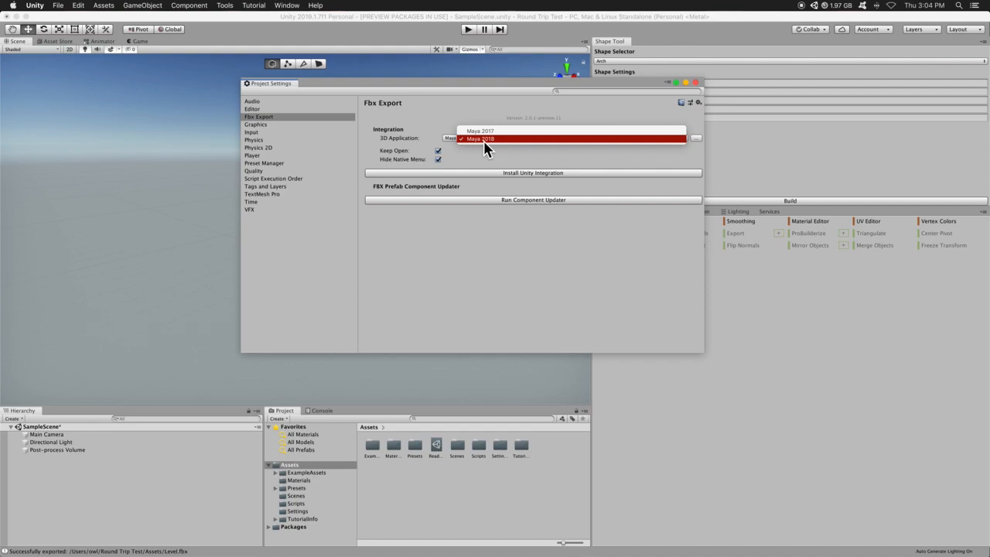
left_click(484, 140)
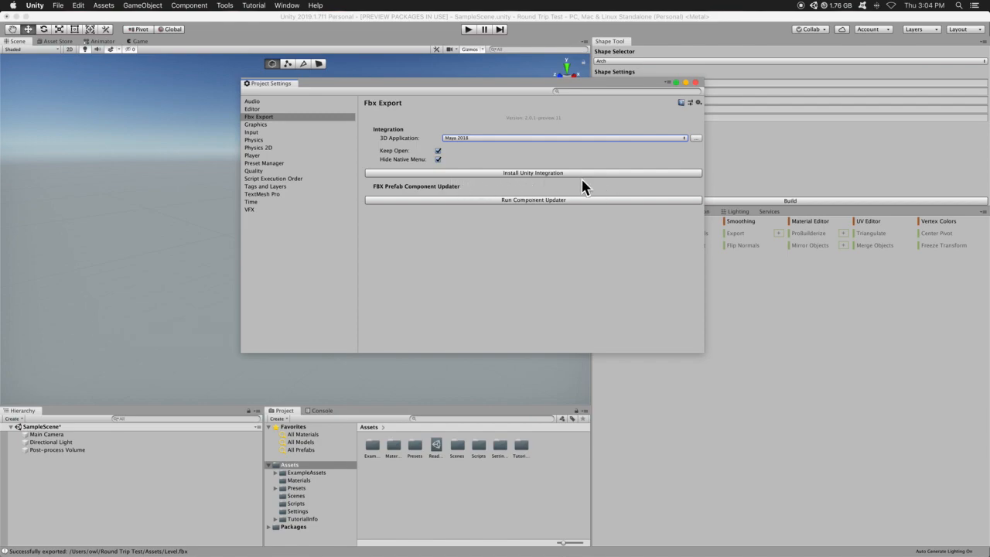
Switch to Maya and examine the Unity import and export commands added by the integration, without running any.
left_click(11, 147)
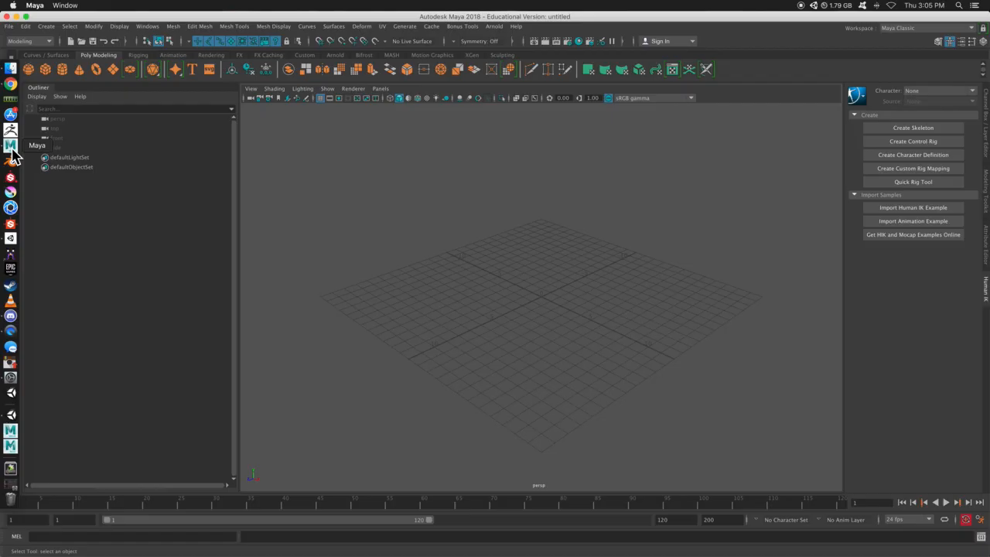
left_click(9, 27)
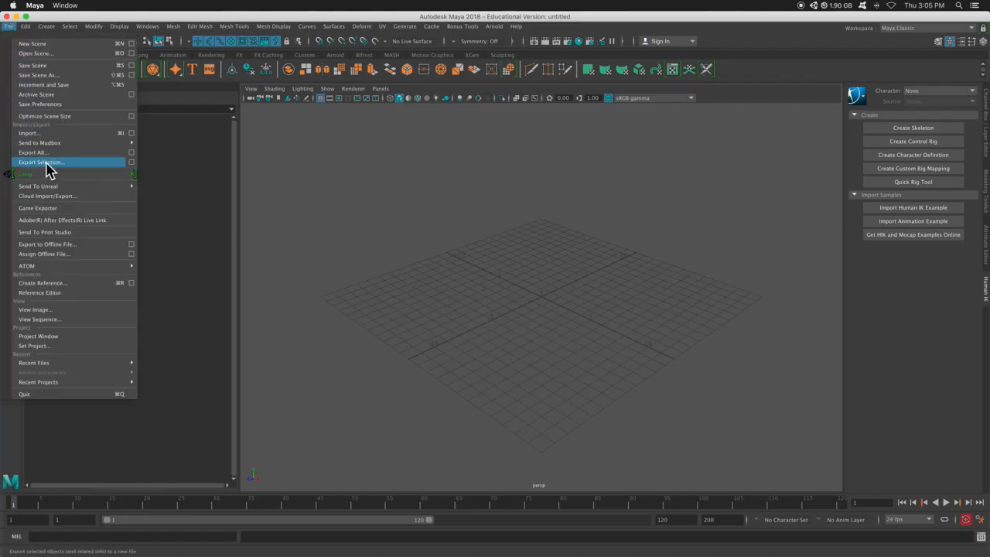
mouse_move(15, 175)
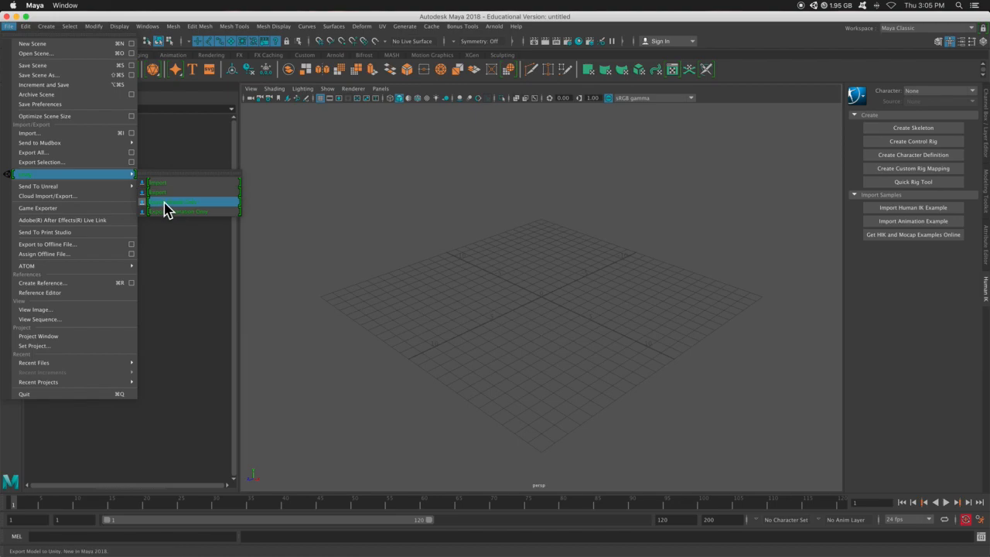
left_click(479, 198)
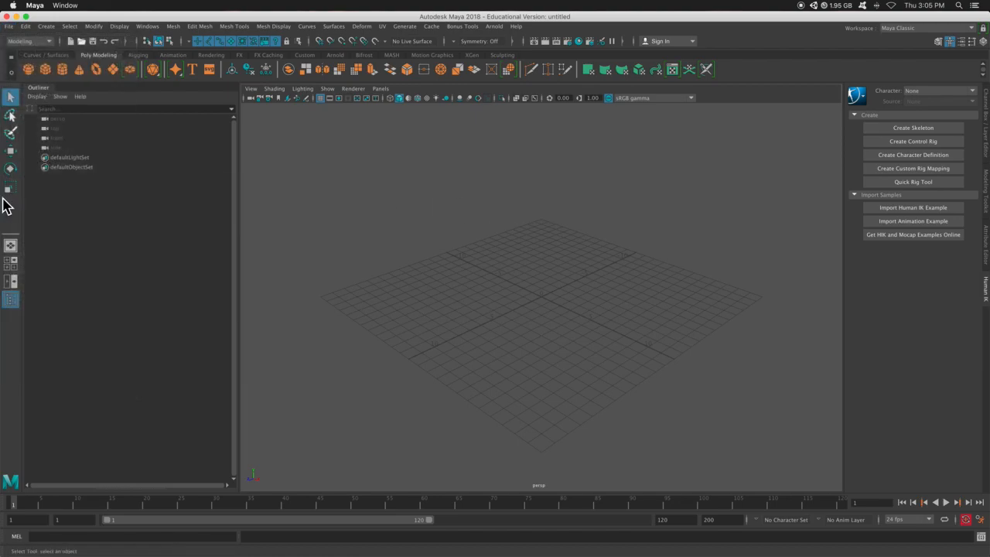
Switch back to Unity and close the project settings.
mouse_move(8, 238)
left_click(10, 414)
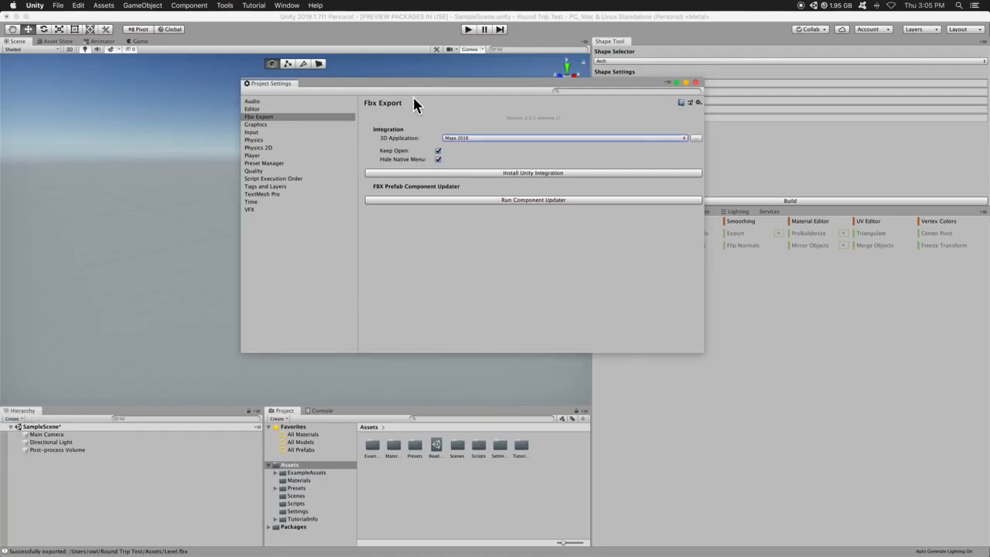
left_click(696, 83)
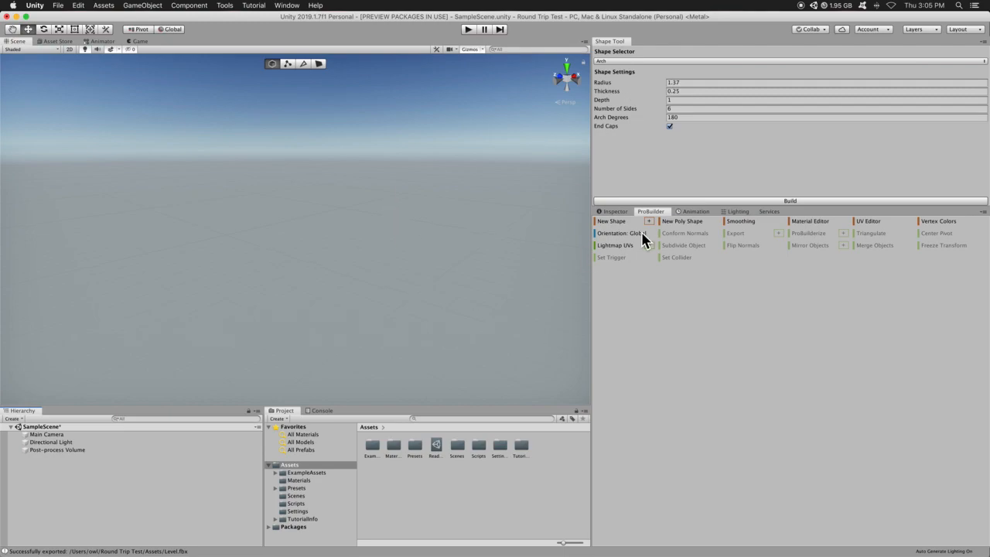
Start a new ProBuilder poly shape and outline a curved, U-shaped floor piece point by point on the ground plane.
left_click(684, 222)
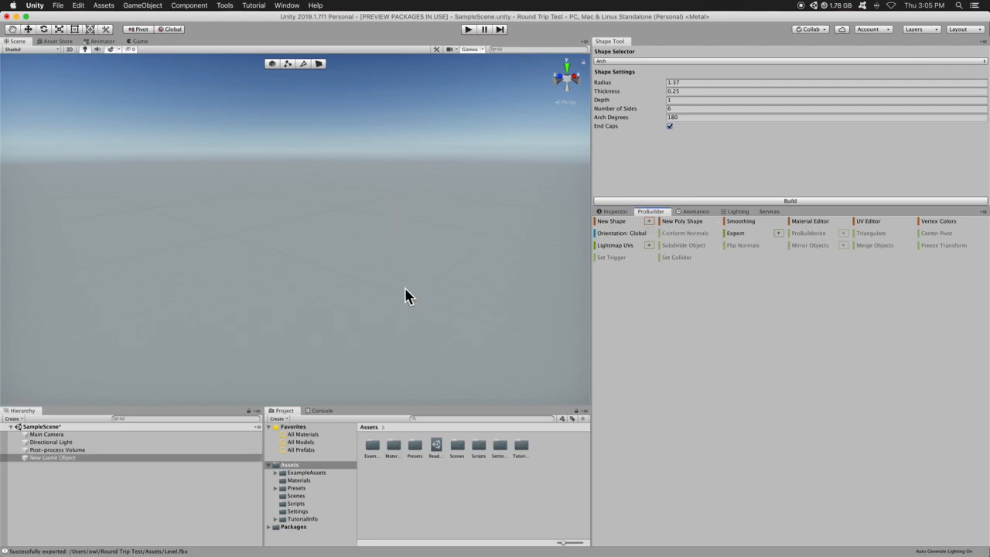
left_click_drag(407, 294, 331, 315, "alt")
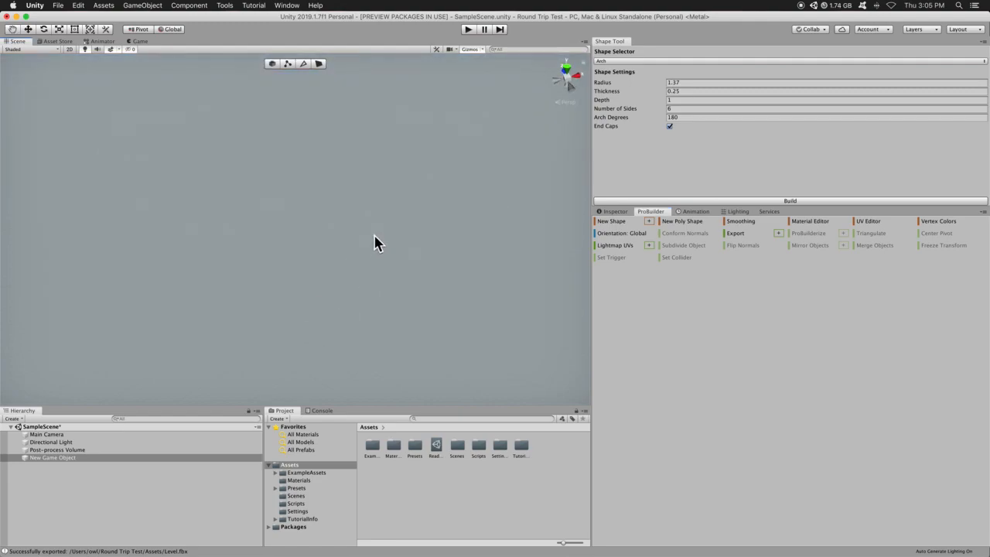
left_click(325, 154)
left_click(382, 169)
left_click(416, 216)
left_click(397, 273)
left_click(269, 302)
left_click(188, 269)
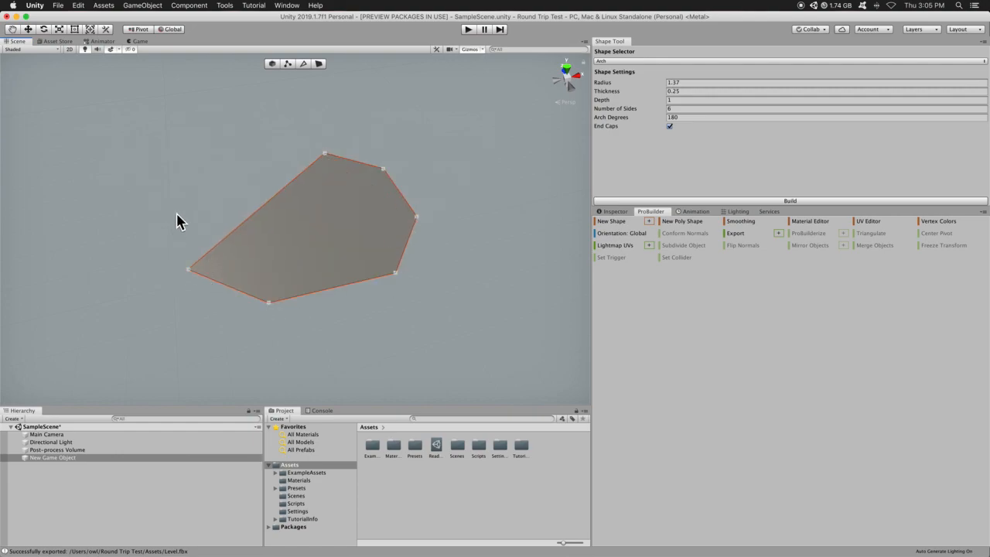
left_click(174, 211)
left_click(214, 182)
left_click(226, 225)
left_click(239, 253)
left_click(288, 253)
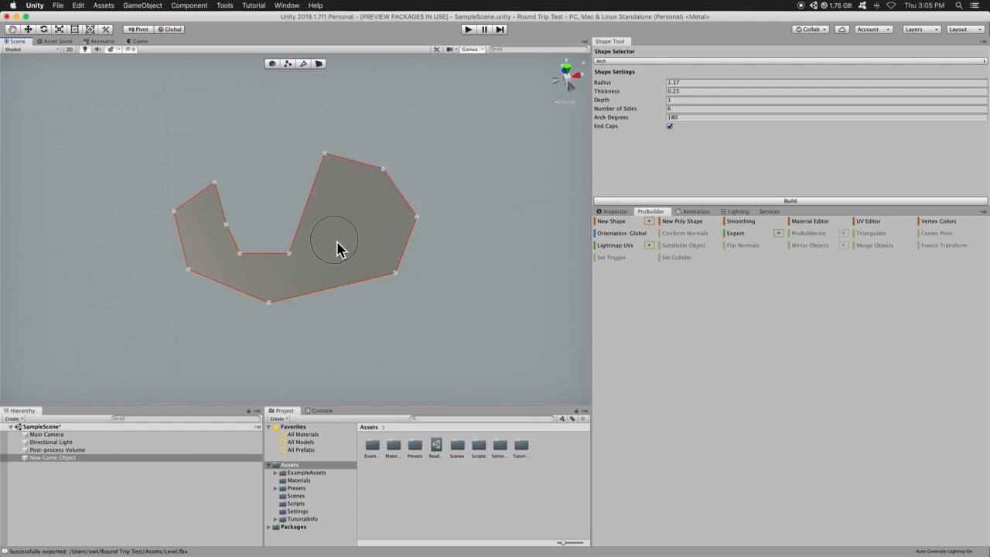
left_click(334, 240)
left_click(335, 203)
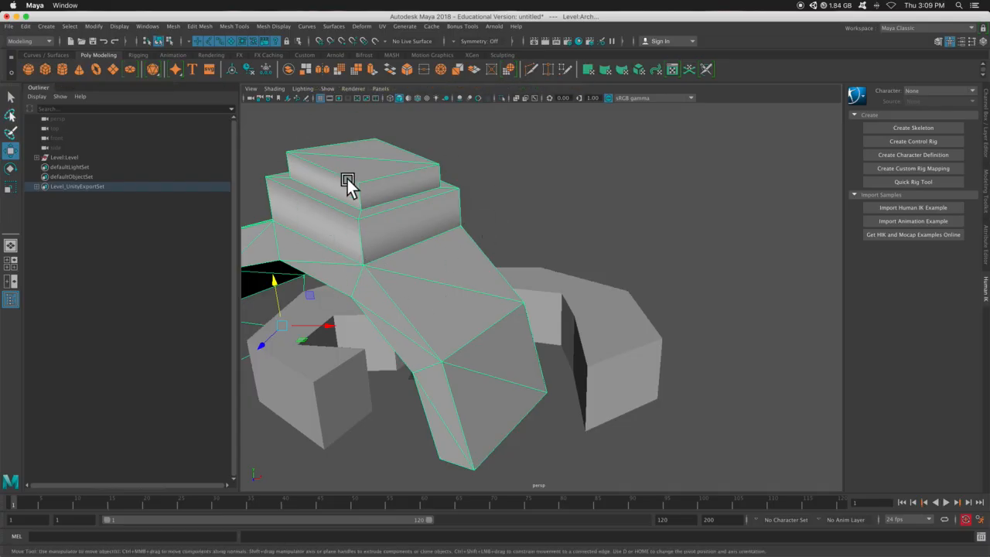
Create a polygon cube and scale it up enough to be seen beside the arch.
left_click(45, 69)
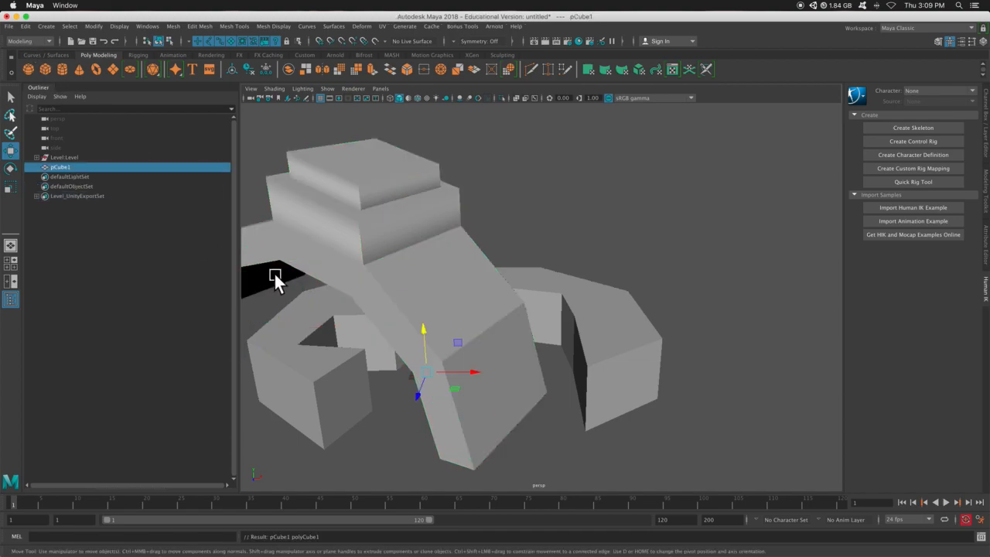
middle_click_drag(438, 375, 473, 358, "alt")
key("r")
left_click_drag(457, 358, 486, 346)
key("w")
left_click_drag(469, 391, 495, 398, "alt")
scroll(706, 313, "down", 5)
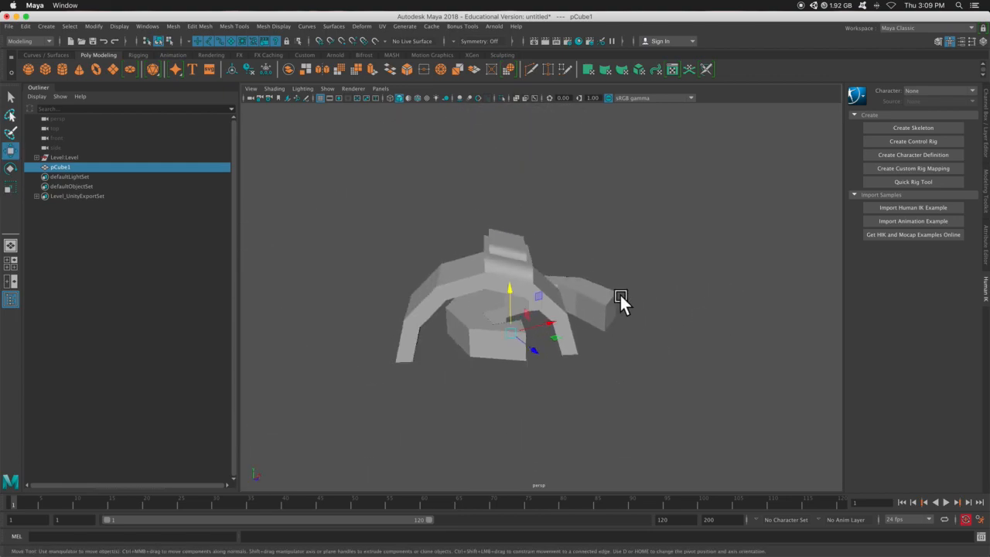
Scale the cube down to about 8 and place it on the outer top corner of the curved wall's right-hand end.
scroll(602, 365, "up", 5)
left_click_drag(602, 366, 568, 371, "alt")
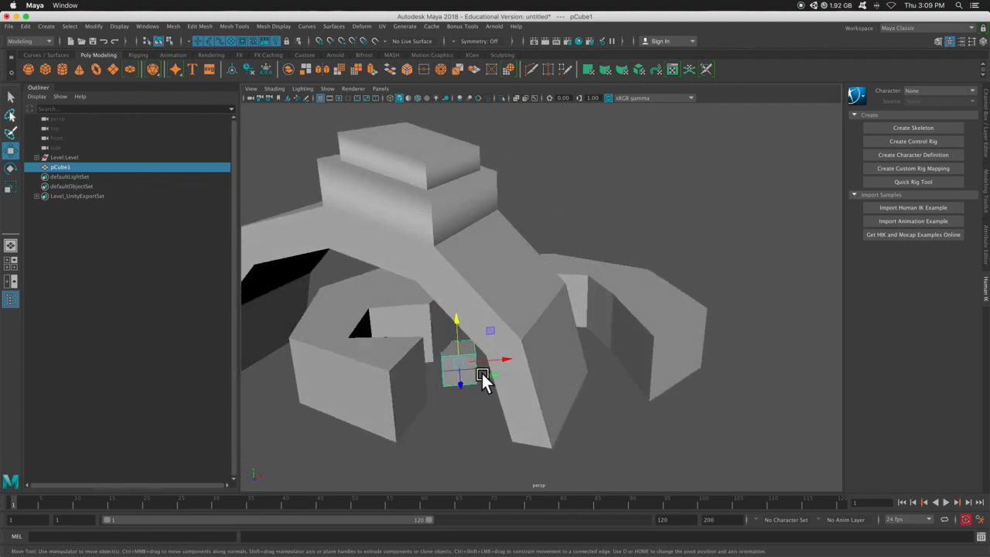
key("r")
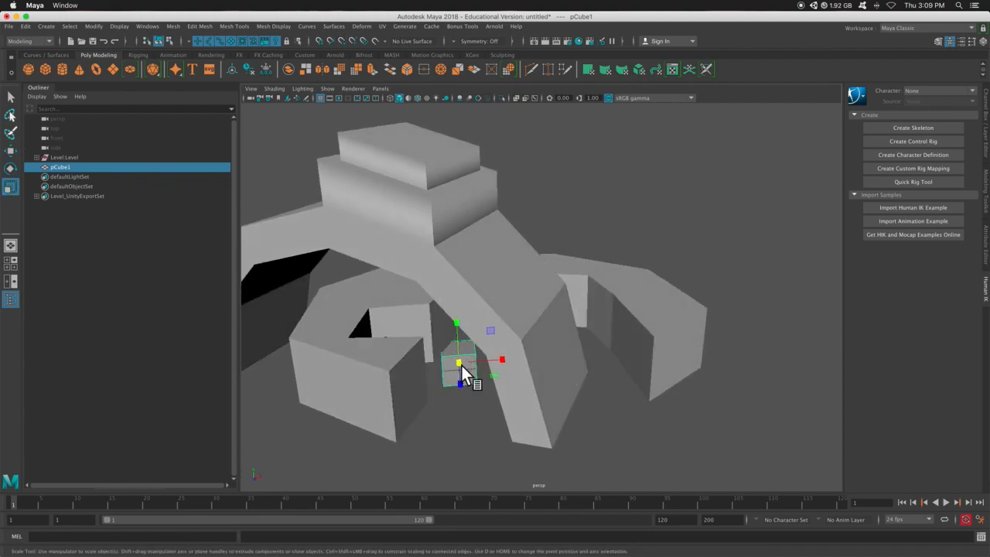
left_click_drag(461, 366, 444, 367)
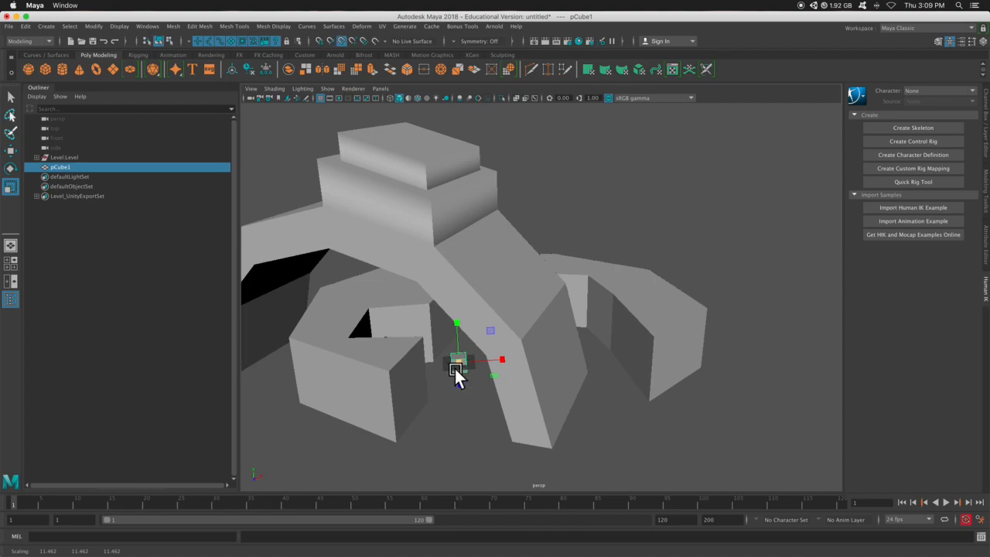
key("w")
left_click_drag(468, 360, 654, 345)
key("r")
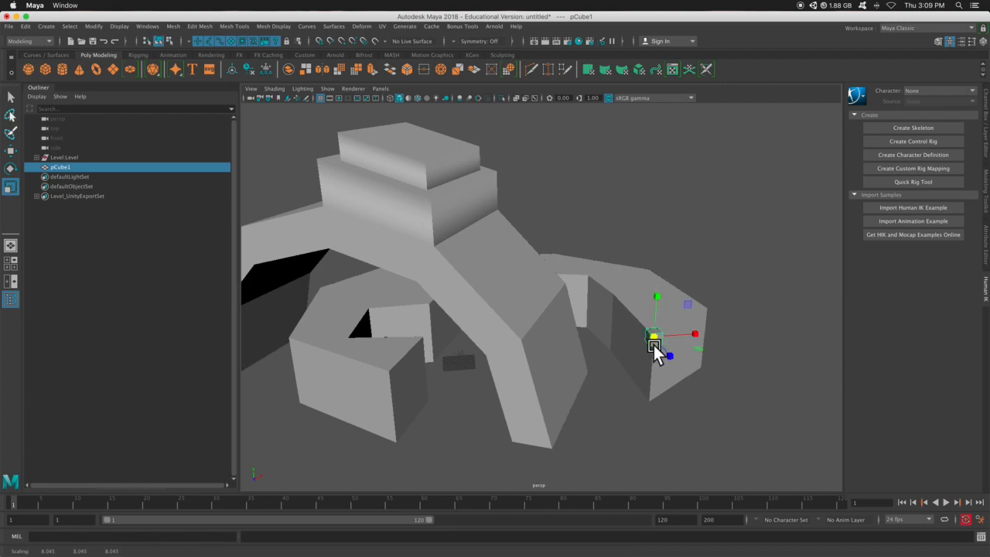
Duplicate the cube twice, placing one copy on the wall's rear right inner corner and another on its front left end corner.
key("ctrl+d")
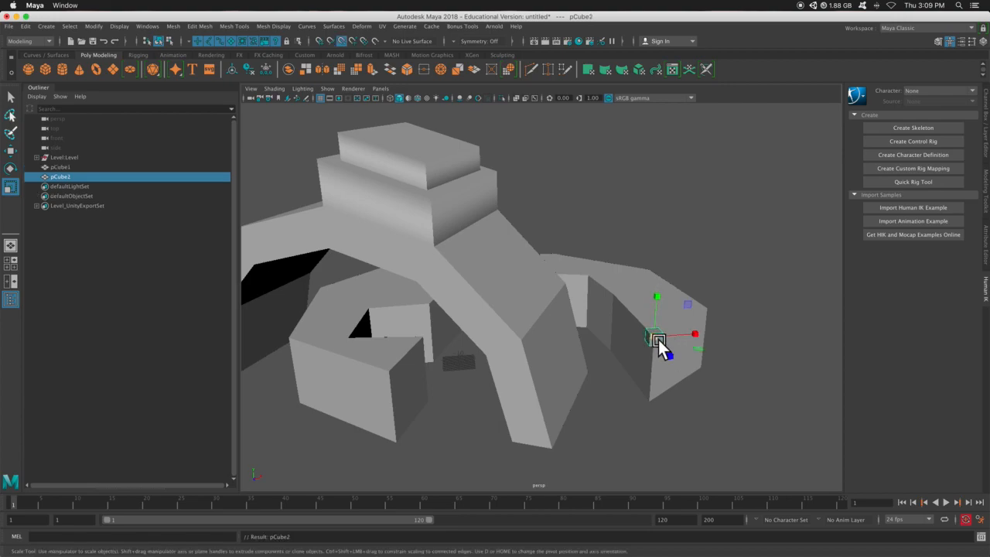
key("w")
left_click_drag(659, 341, 587, 277)
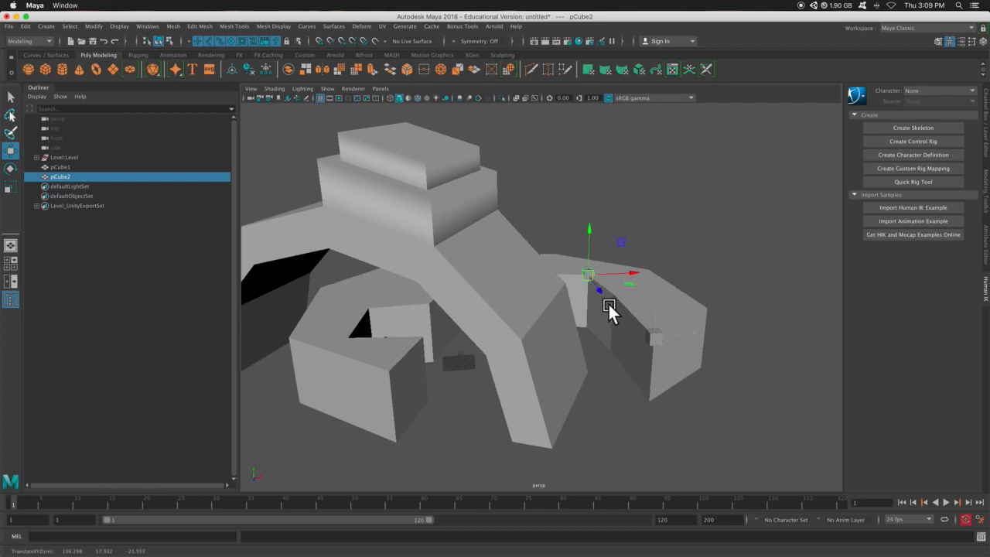
key("ctrl+d")
left_click_drag(553, 239, 389, 373)
Duplicate the cube once more, place the copy on the remaining inner corner of the wall's left-hand end, and clear the selection.
key("ctrl+d")
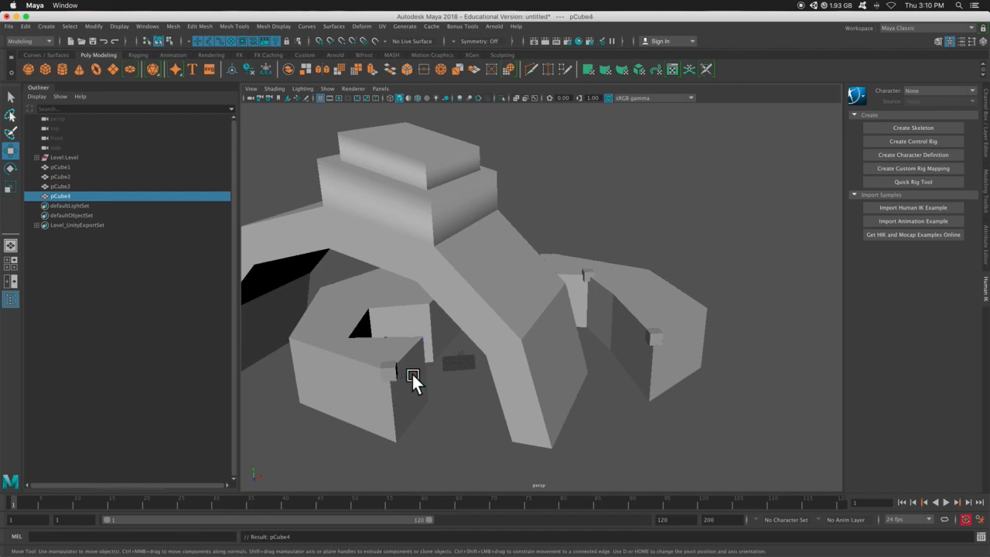
scroll(398, 371, "down", 5)
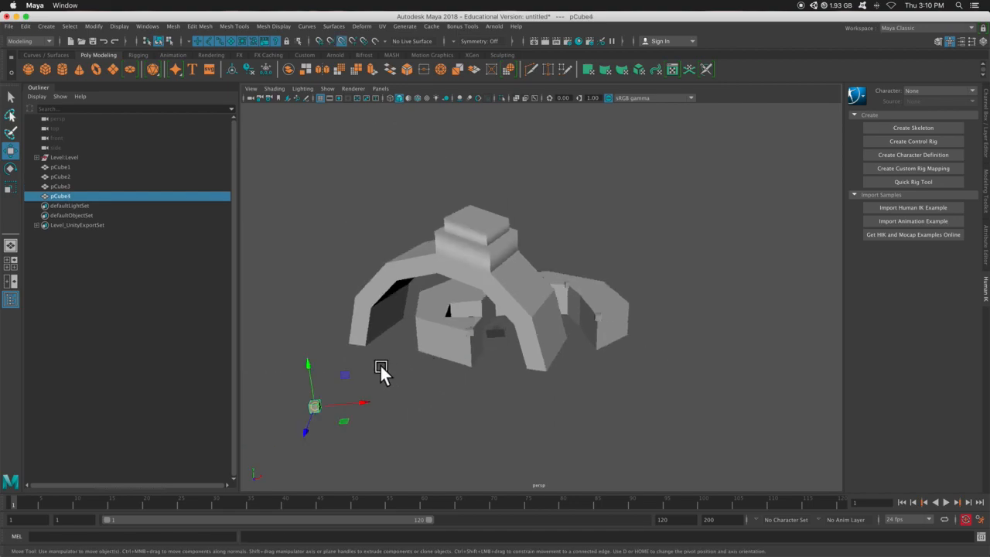
left_click_drag(316, 408, 448, 325)
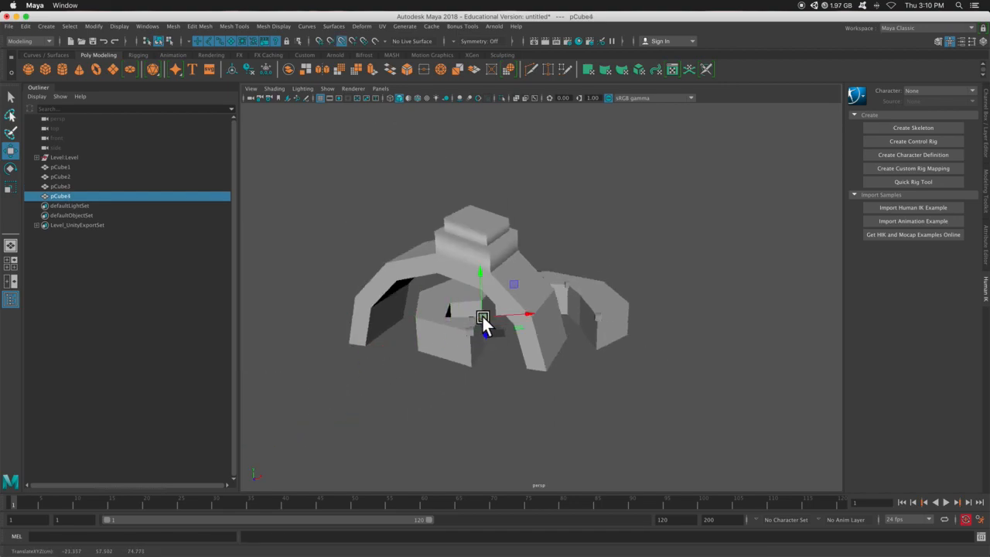
scroll(490, 320, "up", 5)
left_click_drag(525, 332, 642, 352, "alt")
left_click(601, 215)
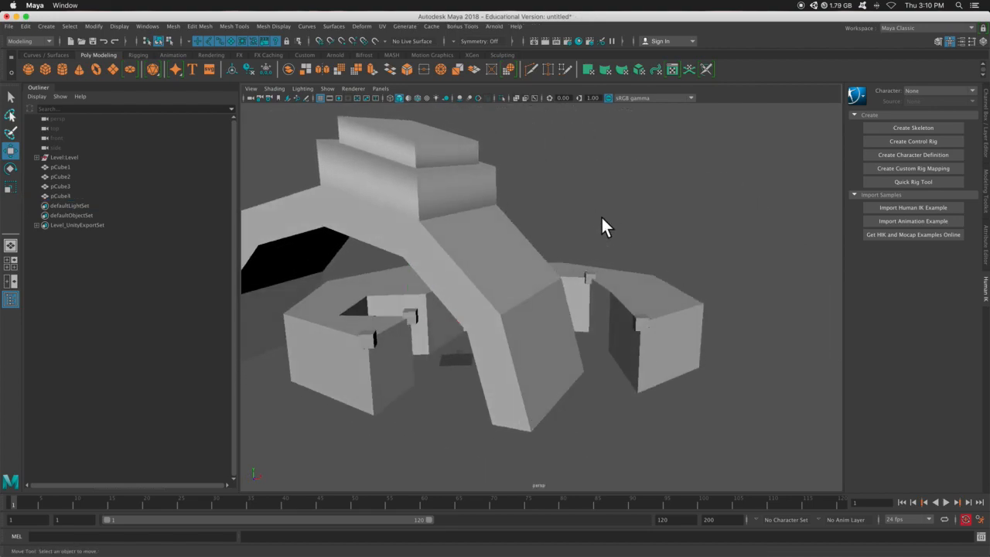
Delete the construction history of the arch.
scroll(374, 245, "down", 3)
scroll(374, 245, "up", 1)
left_click(385, 236)
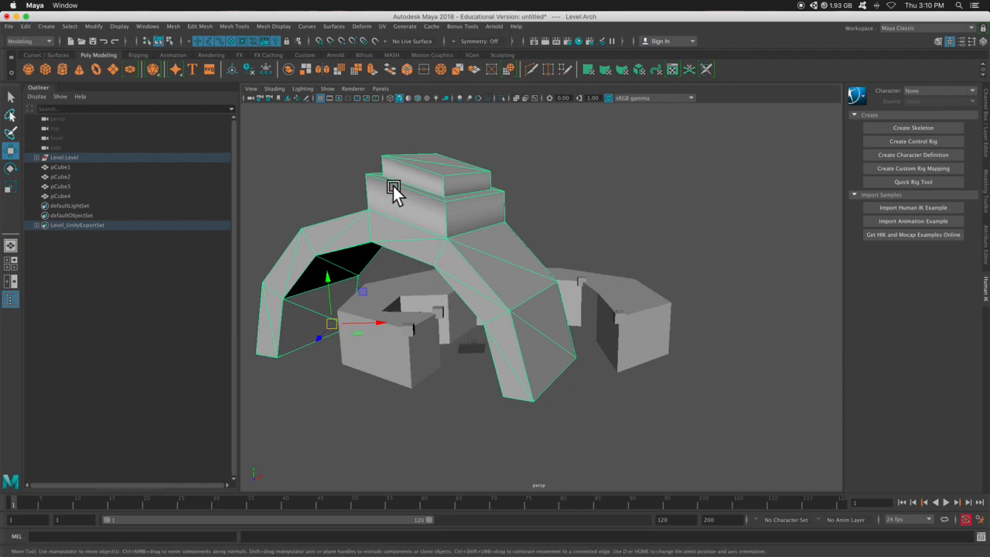
left_click(24, 25)
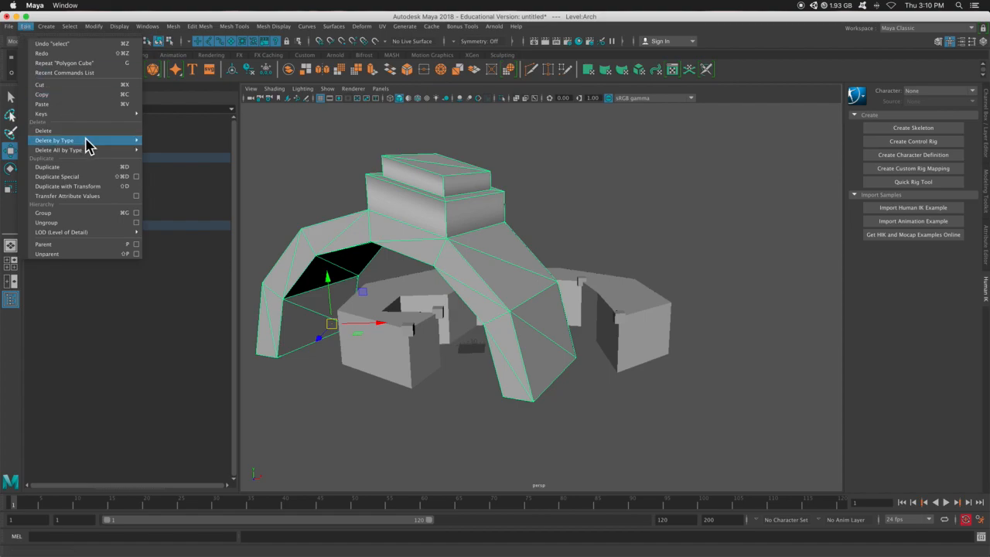
mouse_move(87, 144)
left_click(197, 151)
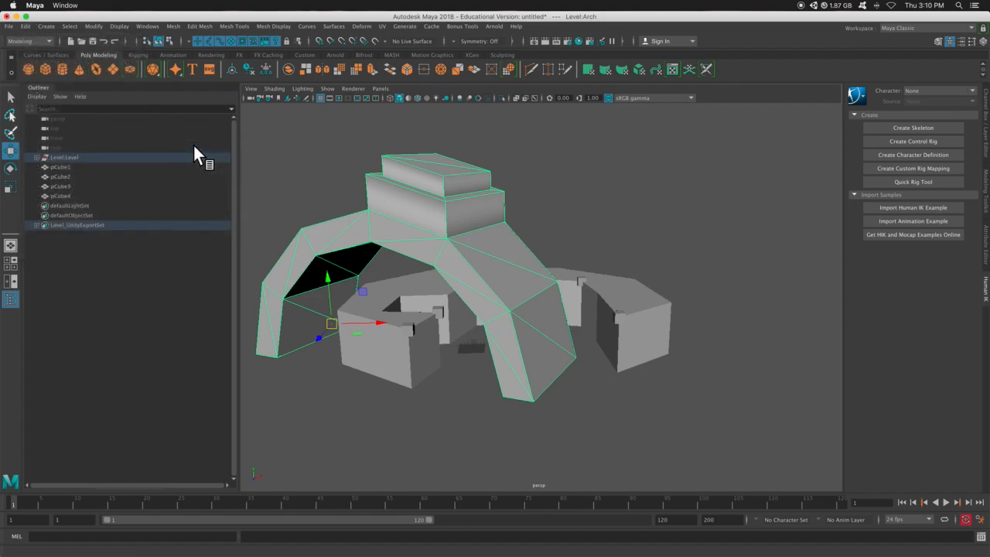
Select pCube1 through pCube4 and delete their construction history.
left_click(67, 167)
left_click(65, 195, "shift")
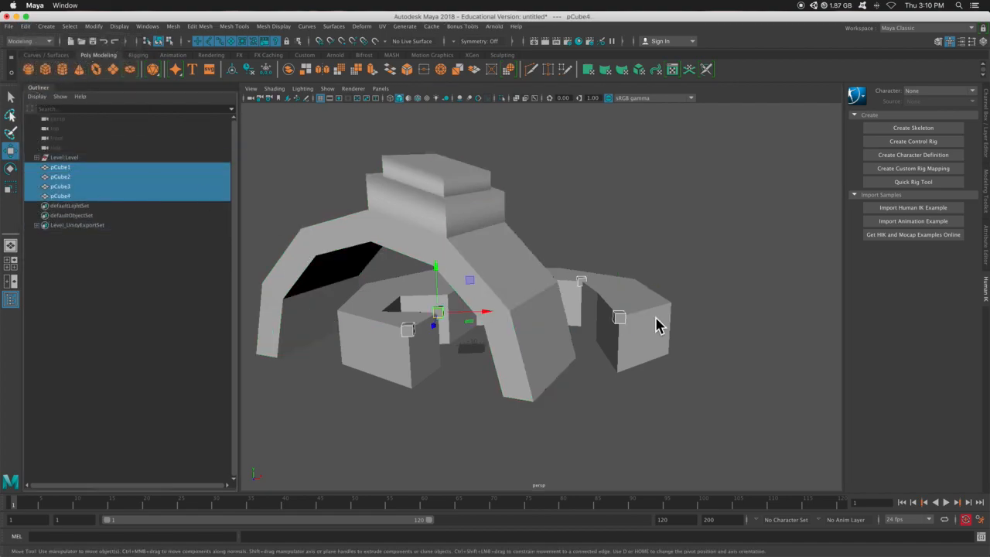
left_click(26, 25)
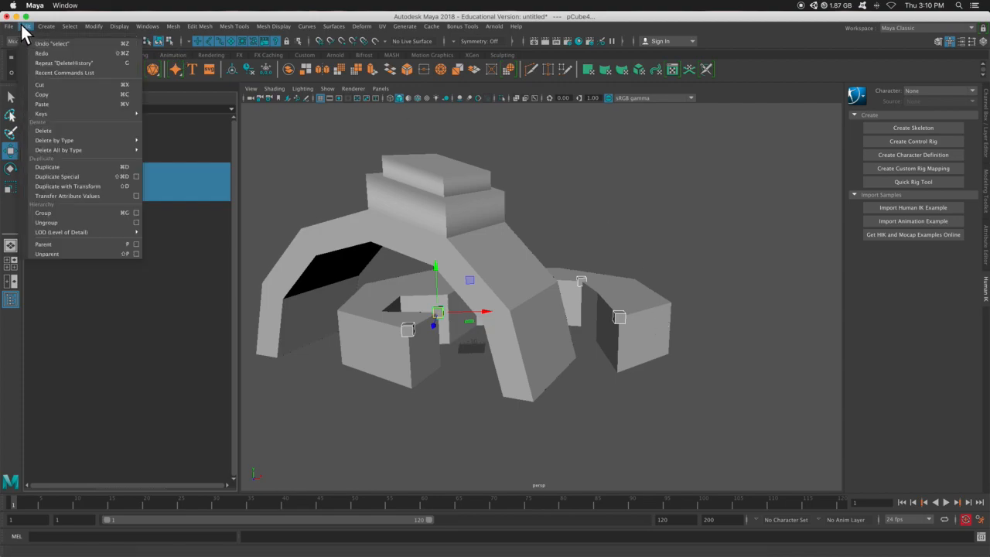
mouse_move(77, 147)
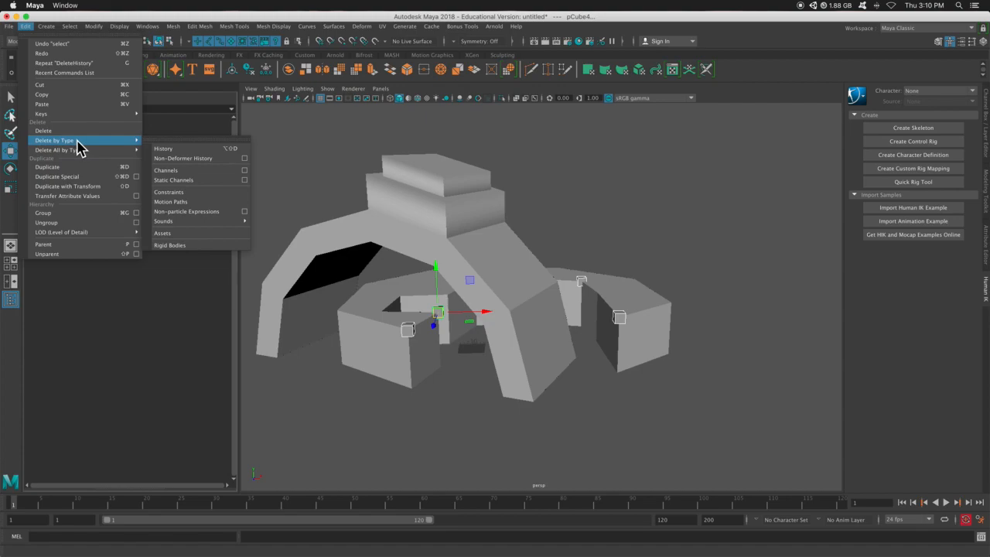
left_click(167, 151)
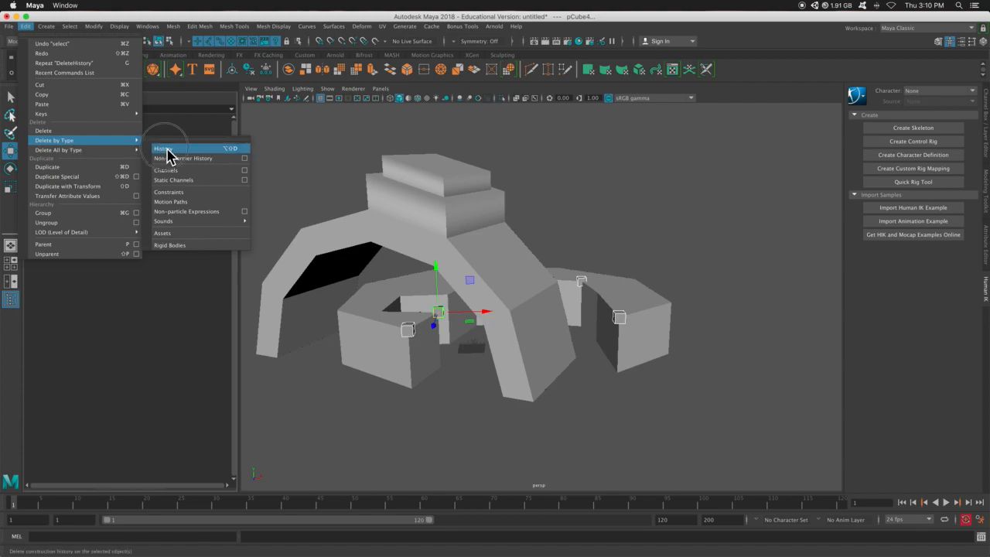
Add pCube1 through pCube4 to Level_UnityExportSet and expand the set to show its members.
left_click(61, 166)
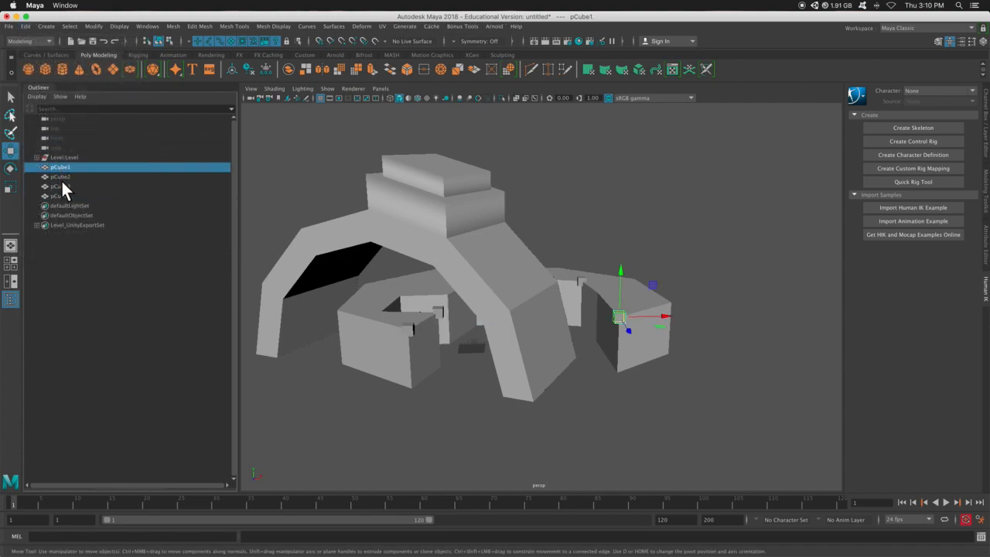
left_click(60, 195, "shift")
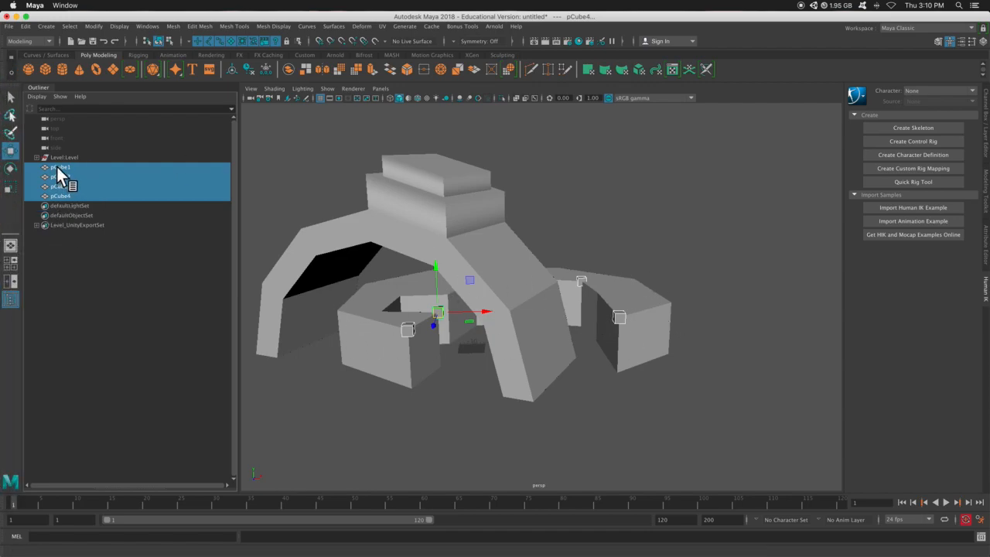
left_click_drag(104, 166, 97, 193)
middle_click_drag(62, 171, 77, 226)
left_click(35, 225)
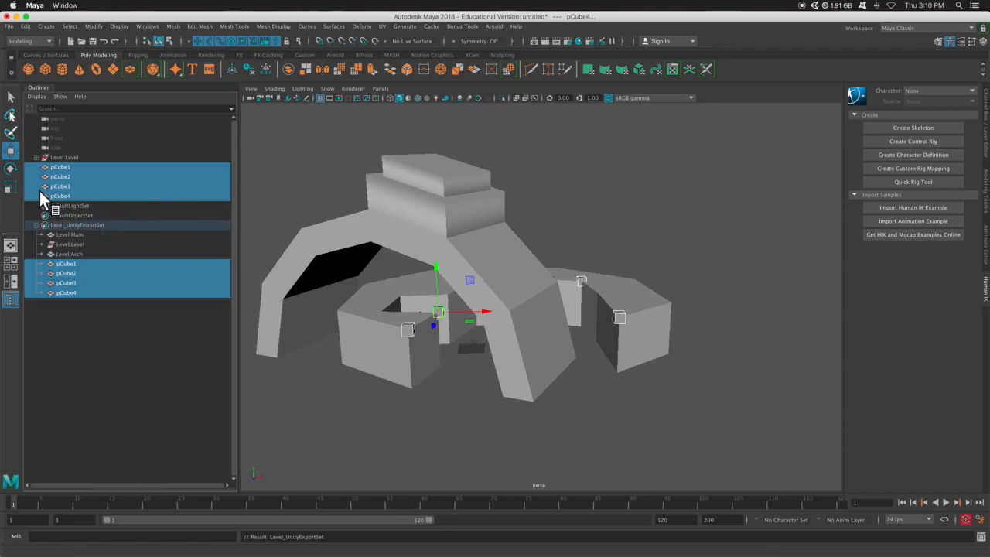
Select Level_UnityExportSet with all its members and export it to Unity using the integration's Export command.
left_click(82, 223)
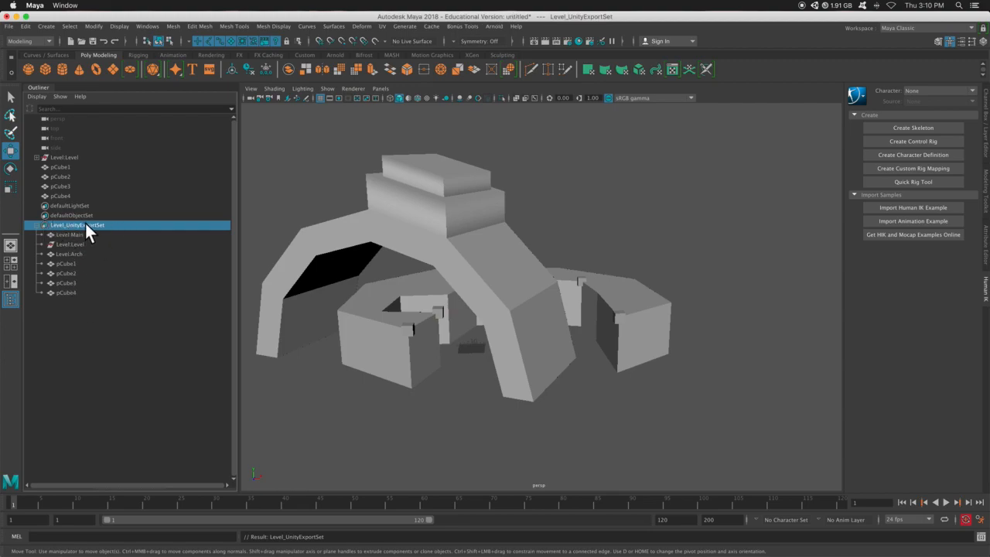
left_click(70, 293, "shift")
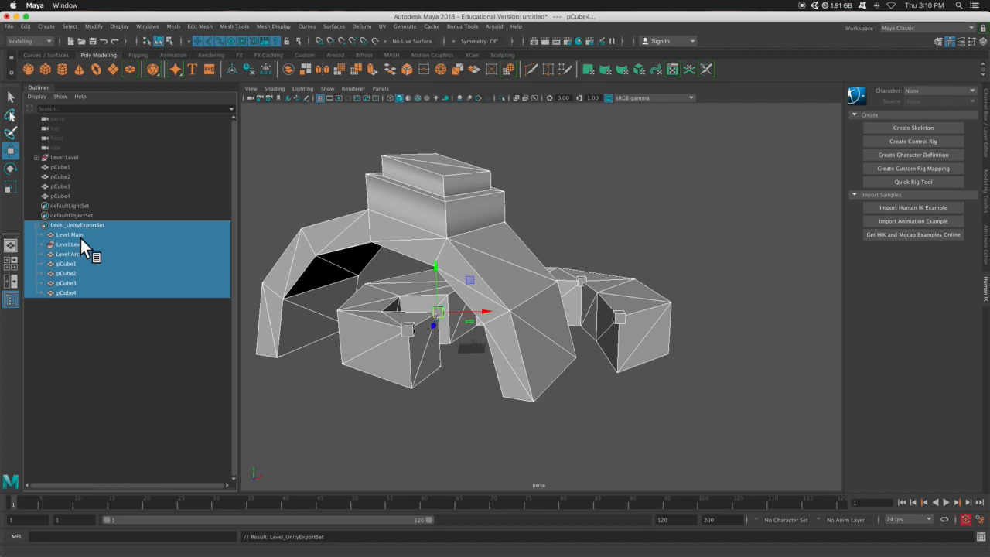
left_click(7, 27)
mouse_move(105, 183)
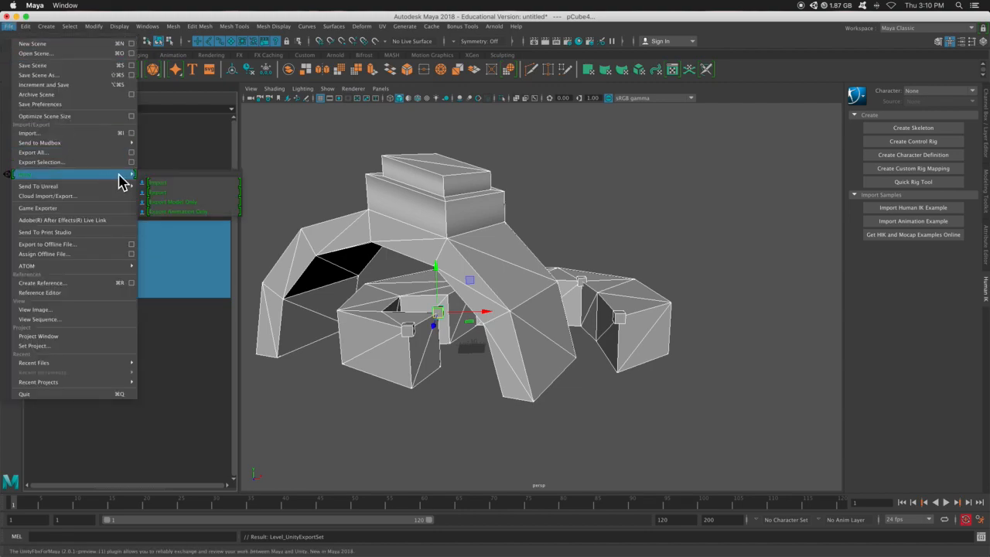
left_click(177, 192)
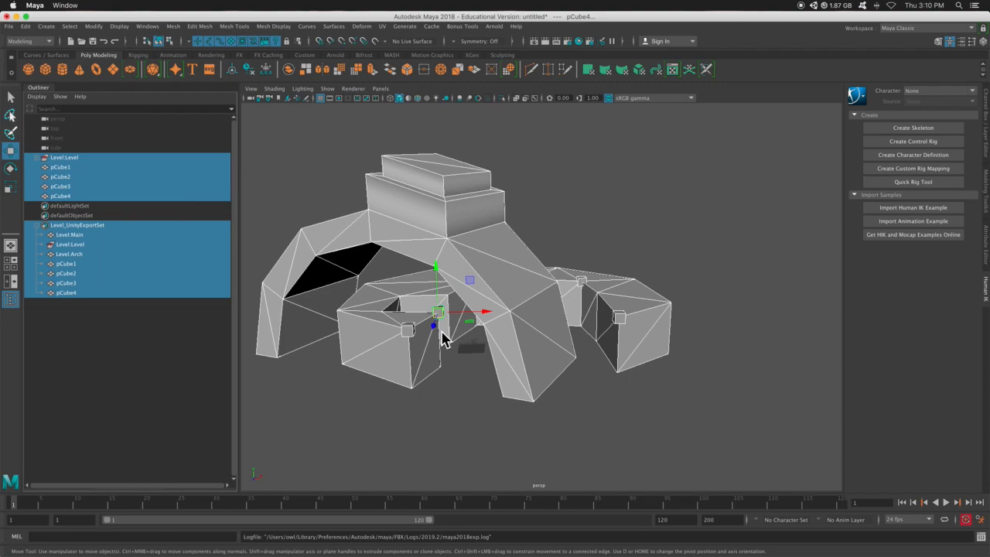
Switch to Unity and inspect the updated level from several angles, checking the cubes added to the walls.
mouse_move(6, 371)
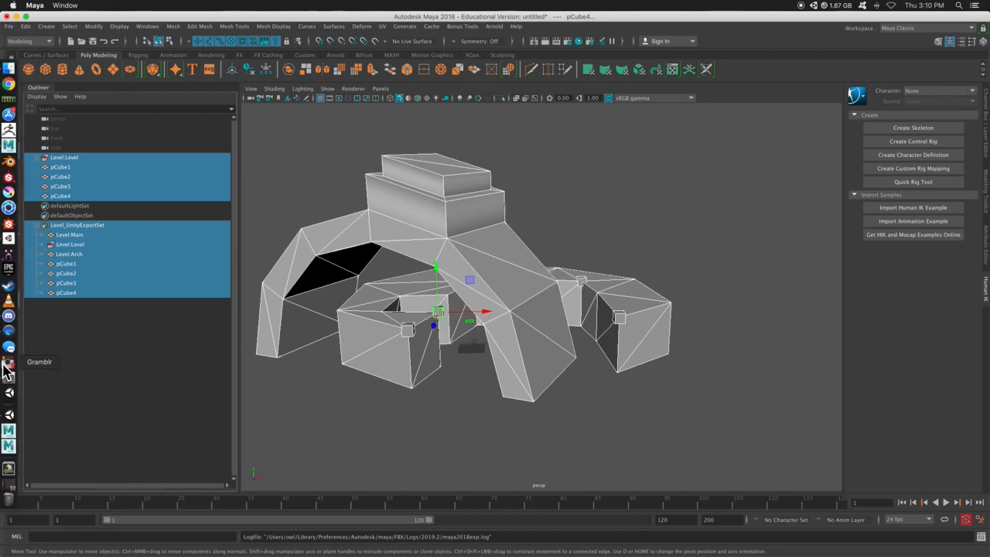
left_click(14, 422)
left_click_drag(219, 291, 240, 286, "alt")
scroll(258, 292, "up", 10)
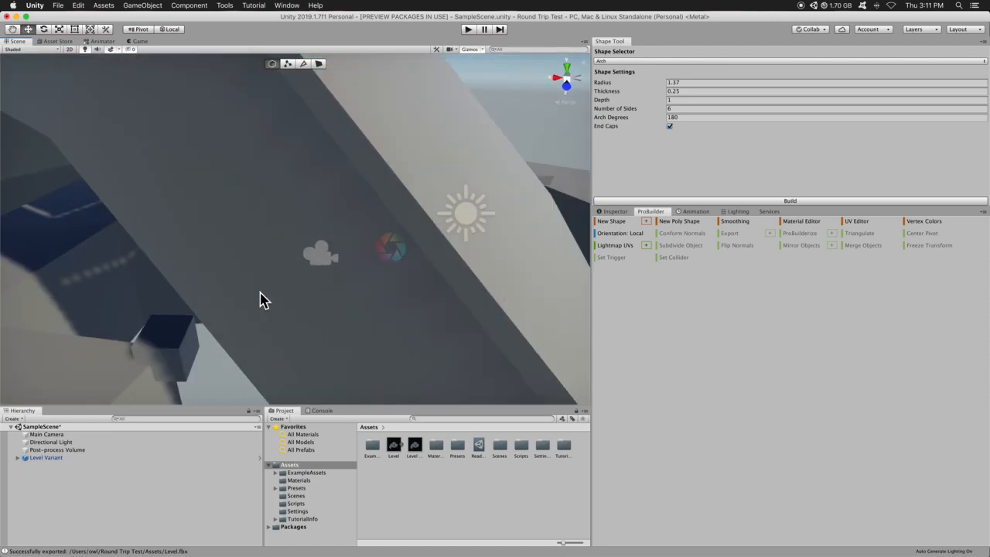
scroll(260, 300, "down", 10)
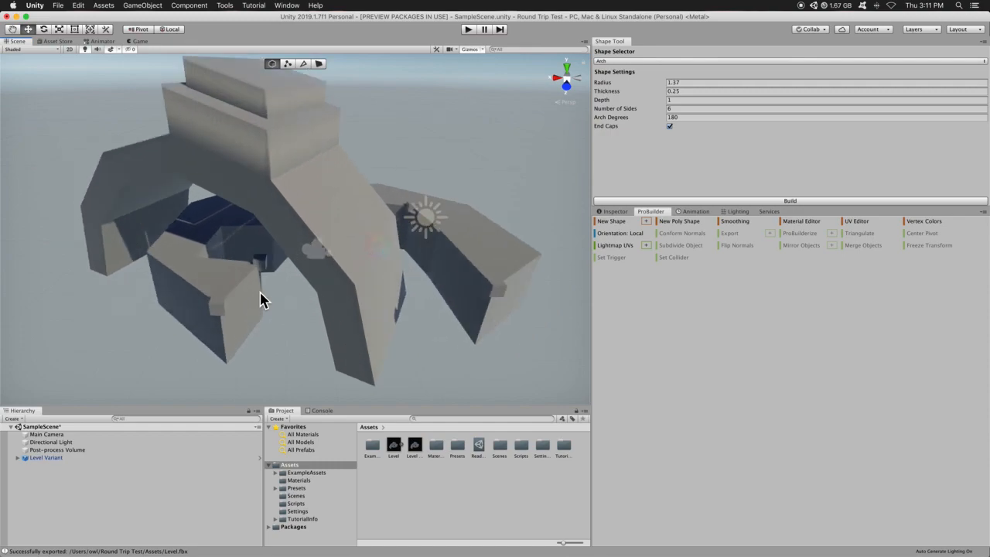
scroll(261, 299, "up", 3)
left_click_drag(221, 320, 259, 305, "alt")
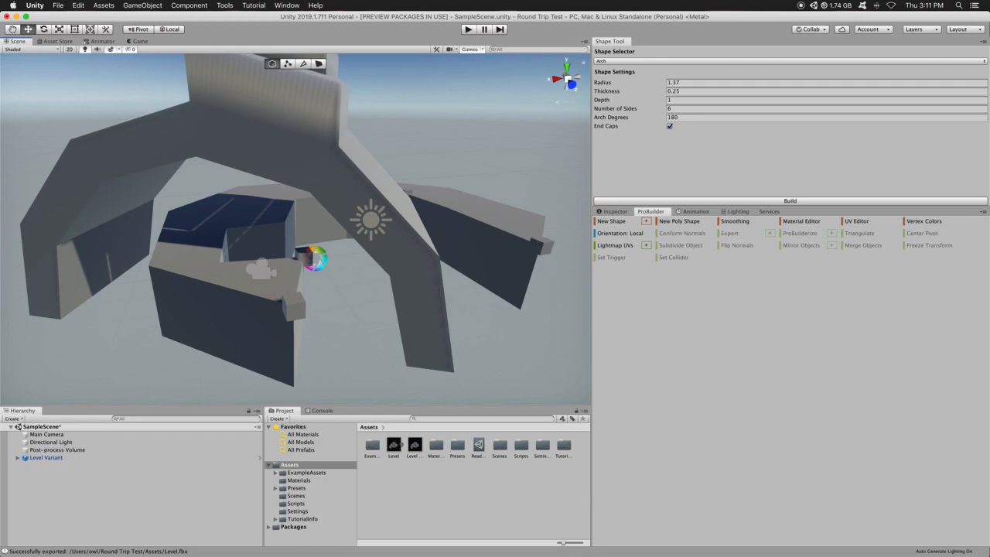
left_click_drag(453, 343, 321, 315, "alt")
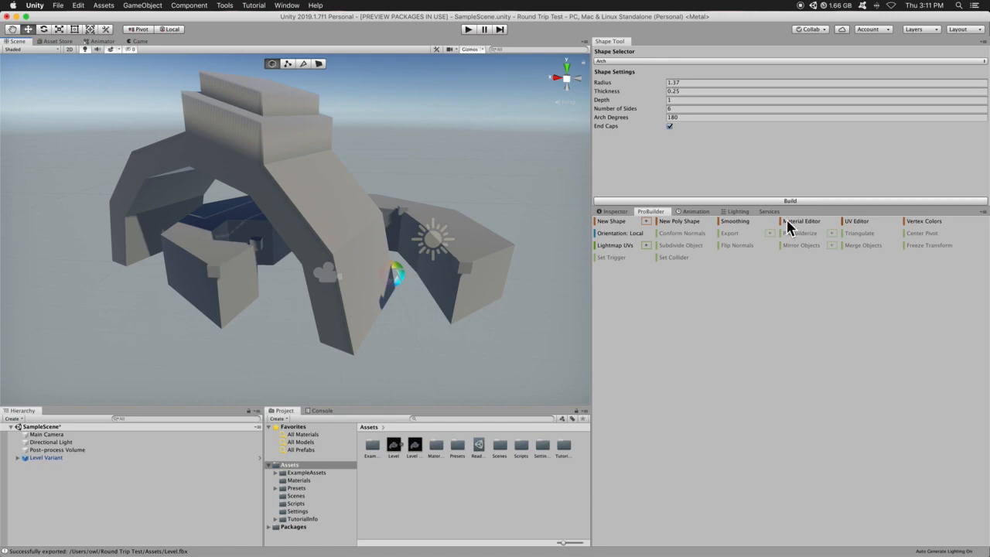
Revisit Maya briefly, return to Unity, and view the asset refresh and reimport options without running any.
mouse_move(6, 277)
left_click(11, 147)
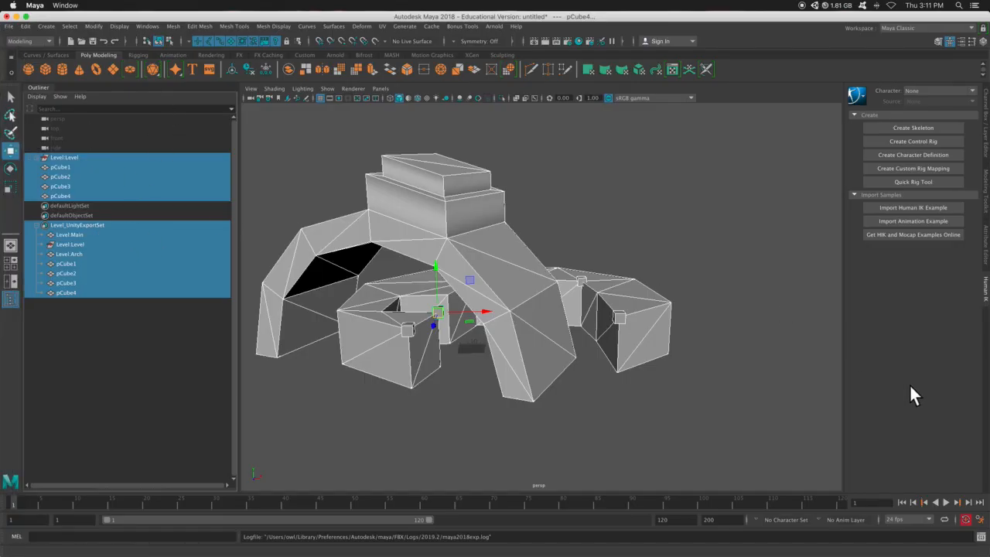
mouse_move(4, 348)
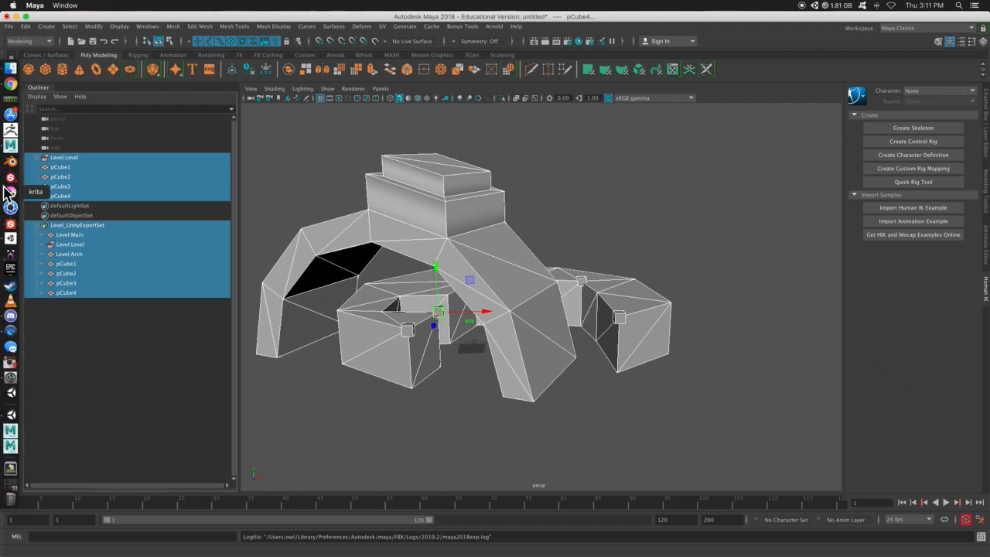
left_click(11, 415)
right_click(455, 480)
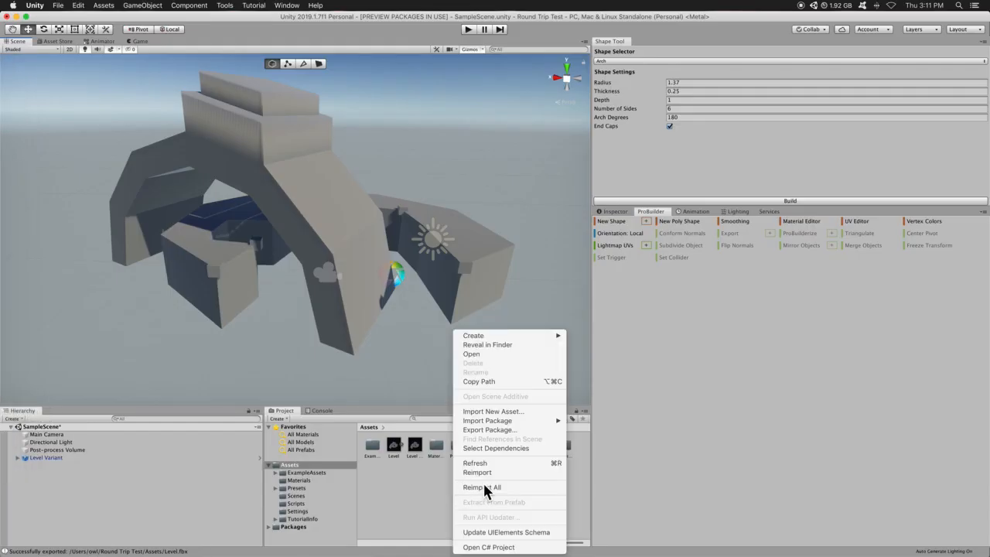
left_click(816, 433)
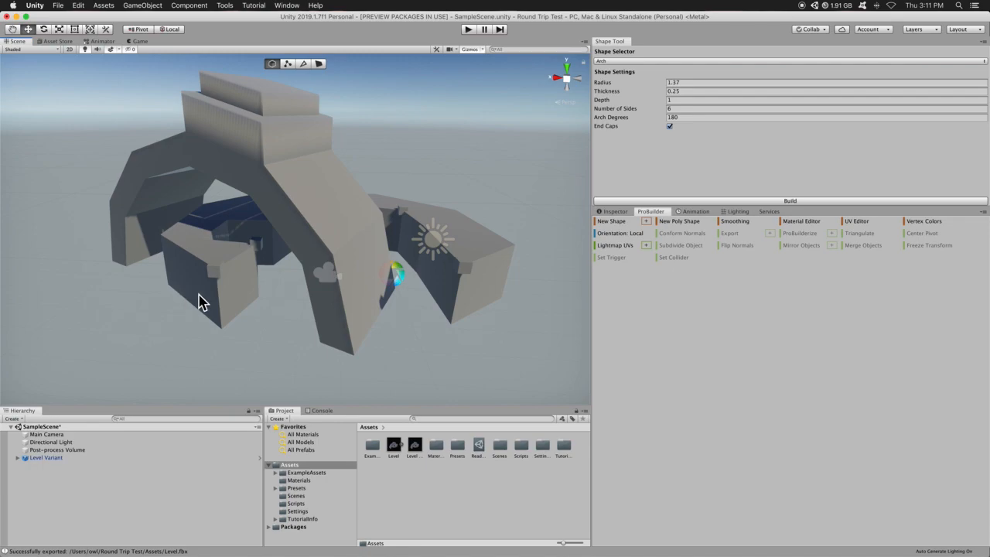
scroll(200, 289, "up", 3)
scroll(200, 288, "down", 5)
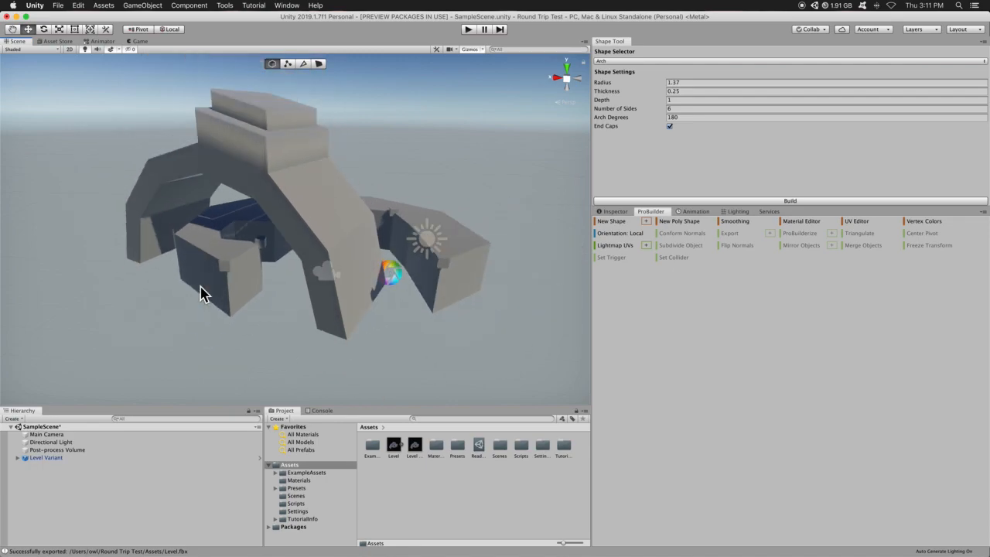
scroll(199, 291, "up", 2)
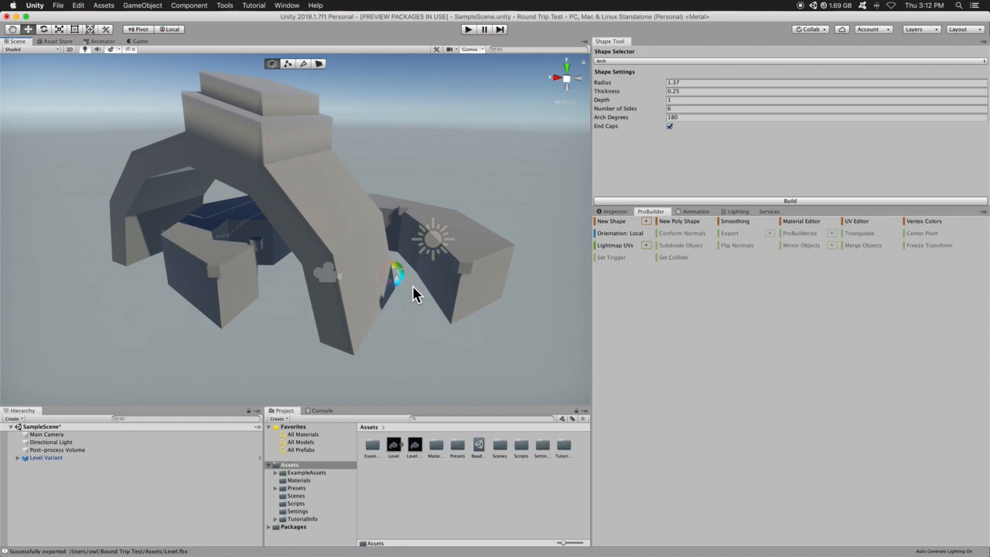
mouse_move(3, 288)
scroll(371, 288, "up", 3)
scroll(372, 288, "down", 5)
scroll(372, 288, "up", 2)
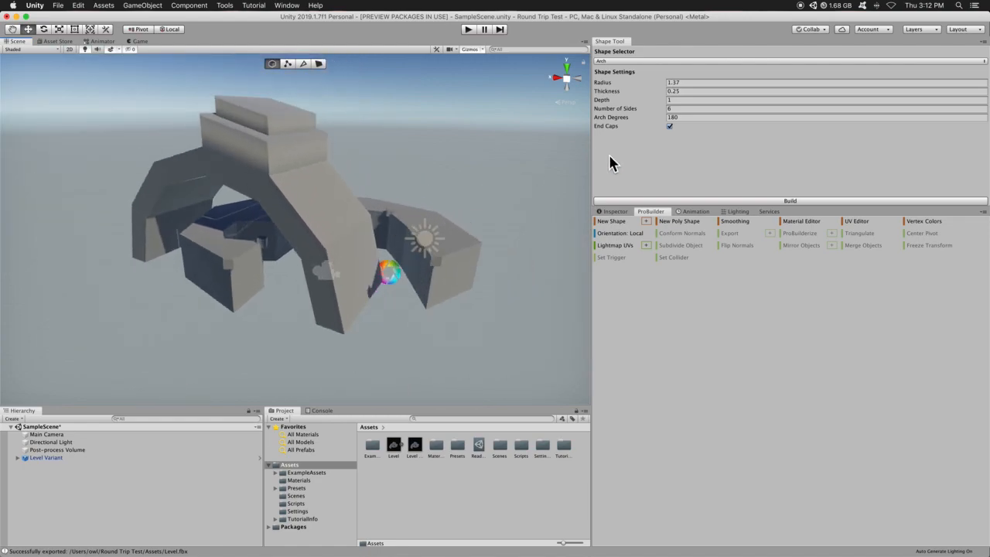